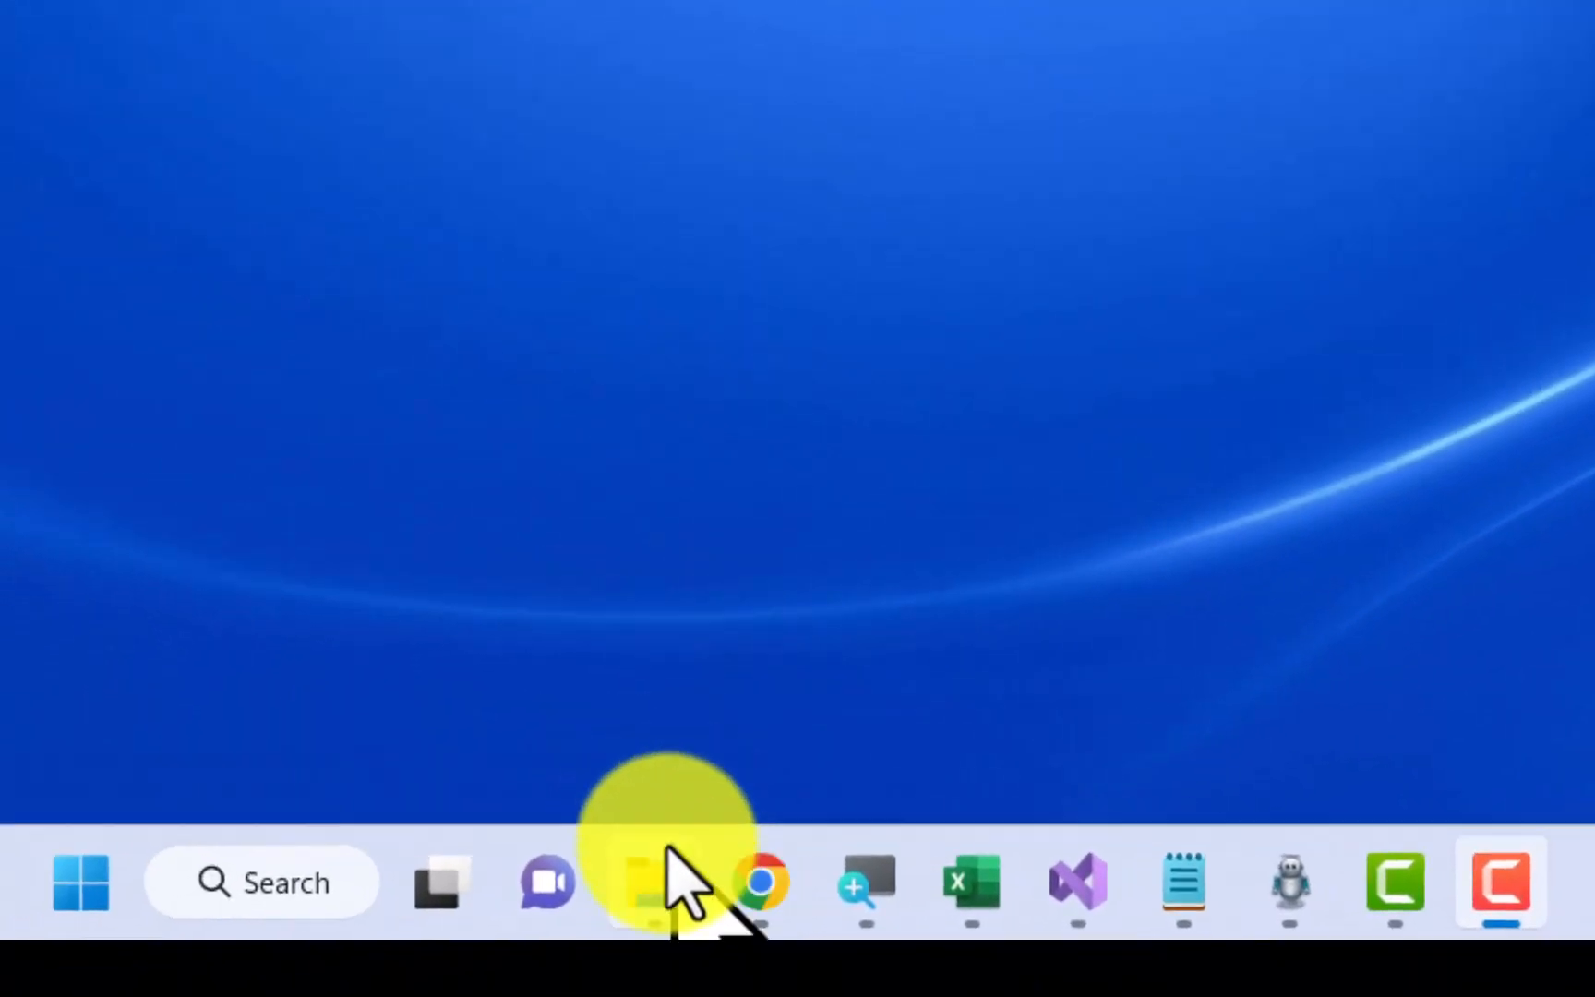
Open the VICA30 folder in File Explorer and run VICA31.exe.
{"action": "mouse_move", "coordinate": [655, 865]}
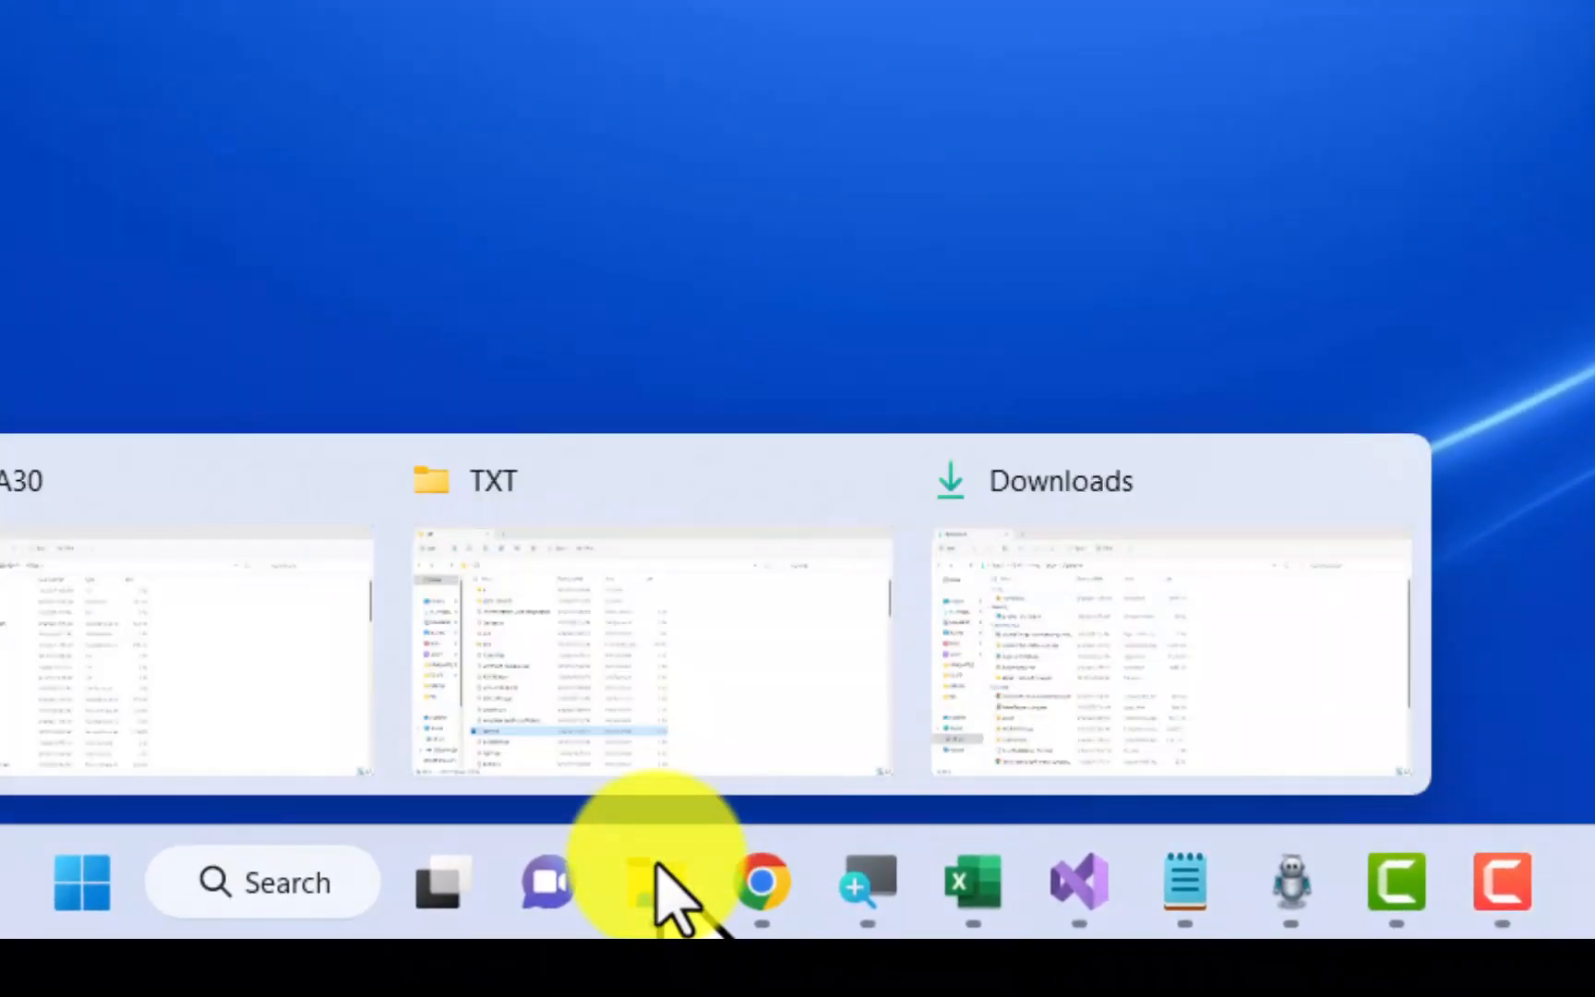
{"action": "left_click", "coordinate": [127, 709]}
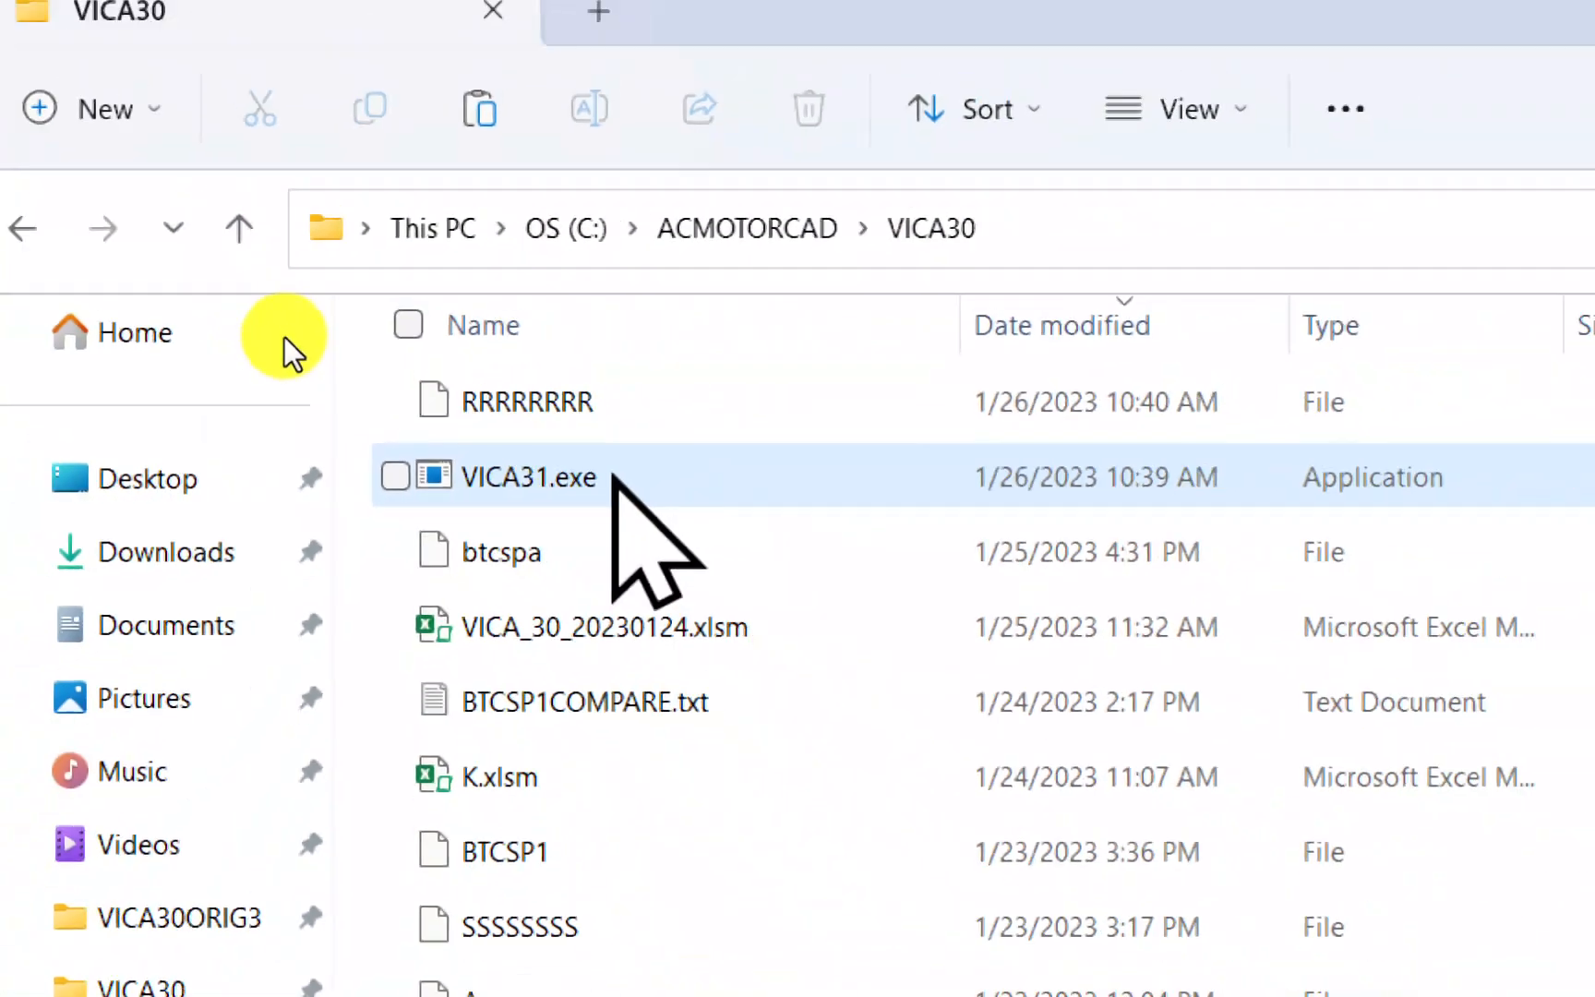
{"action": "double_click", "coordinate": [1107, 406]}
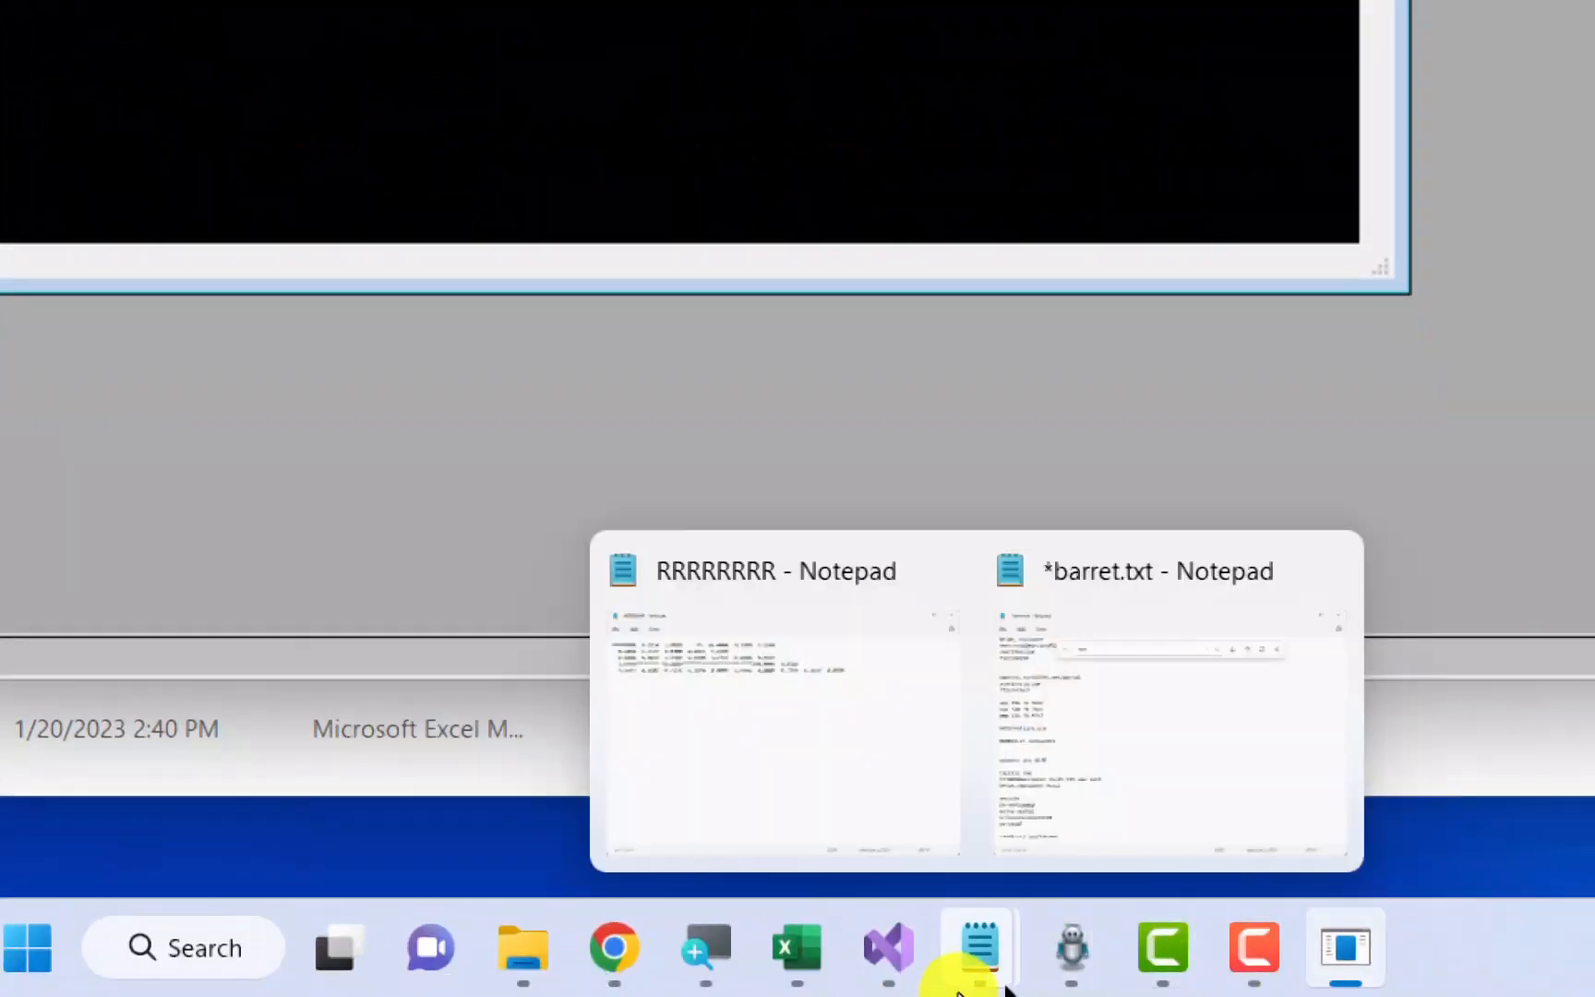
Switch to Jitbit Macro Recorder and play the VICA31A.mcr macro, maximizing the Graphic1 window and resuming the paused playback.
{"action": "left_click", "coordinate": [1071, 946]}
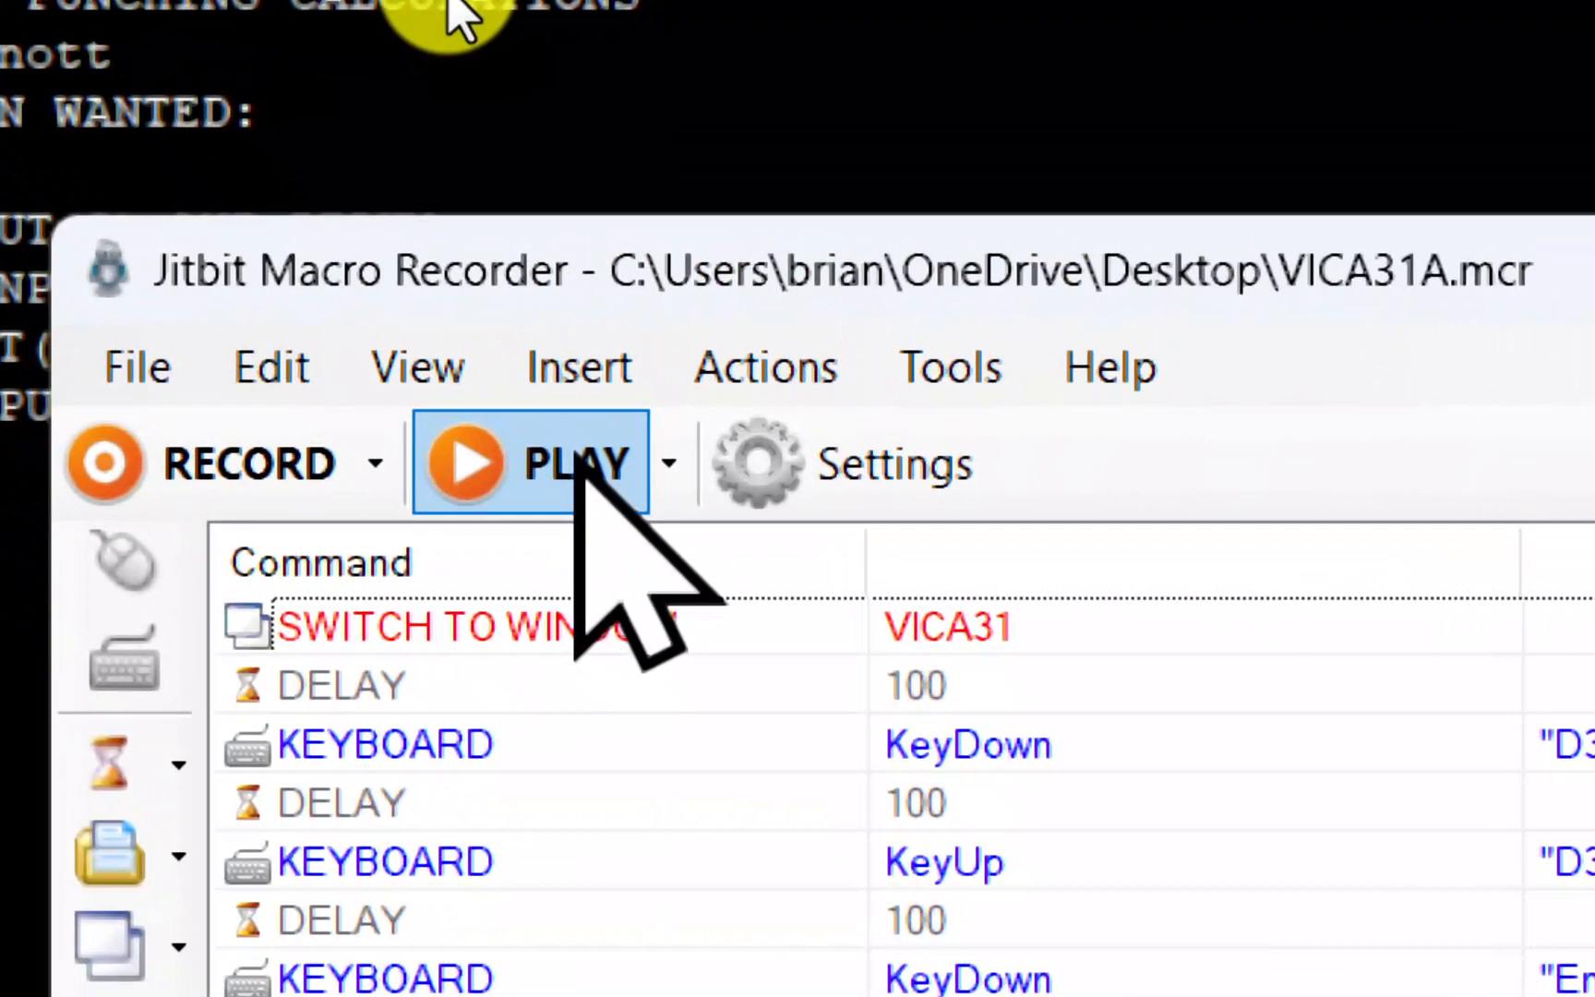
{"action": "left_click", "coordinate": [577, 457]}
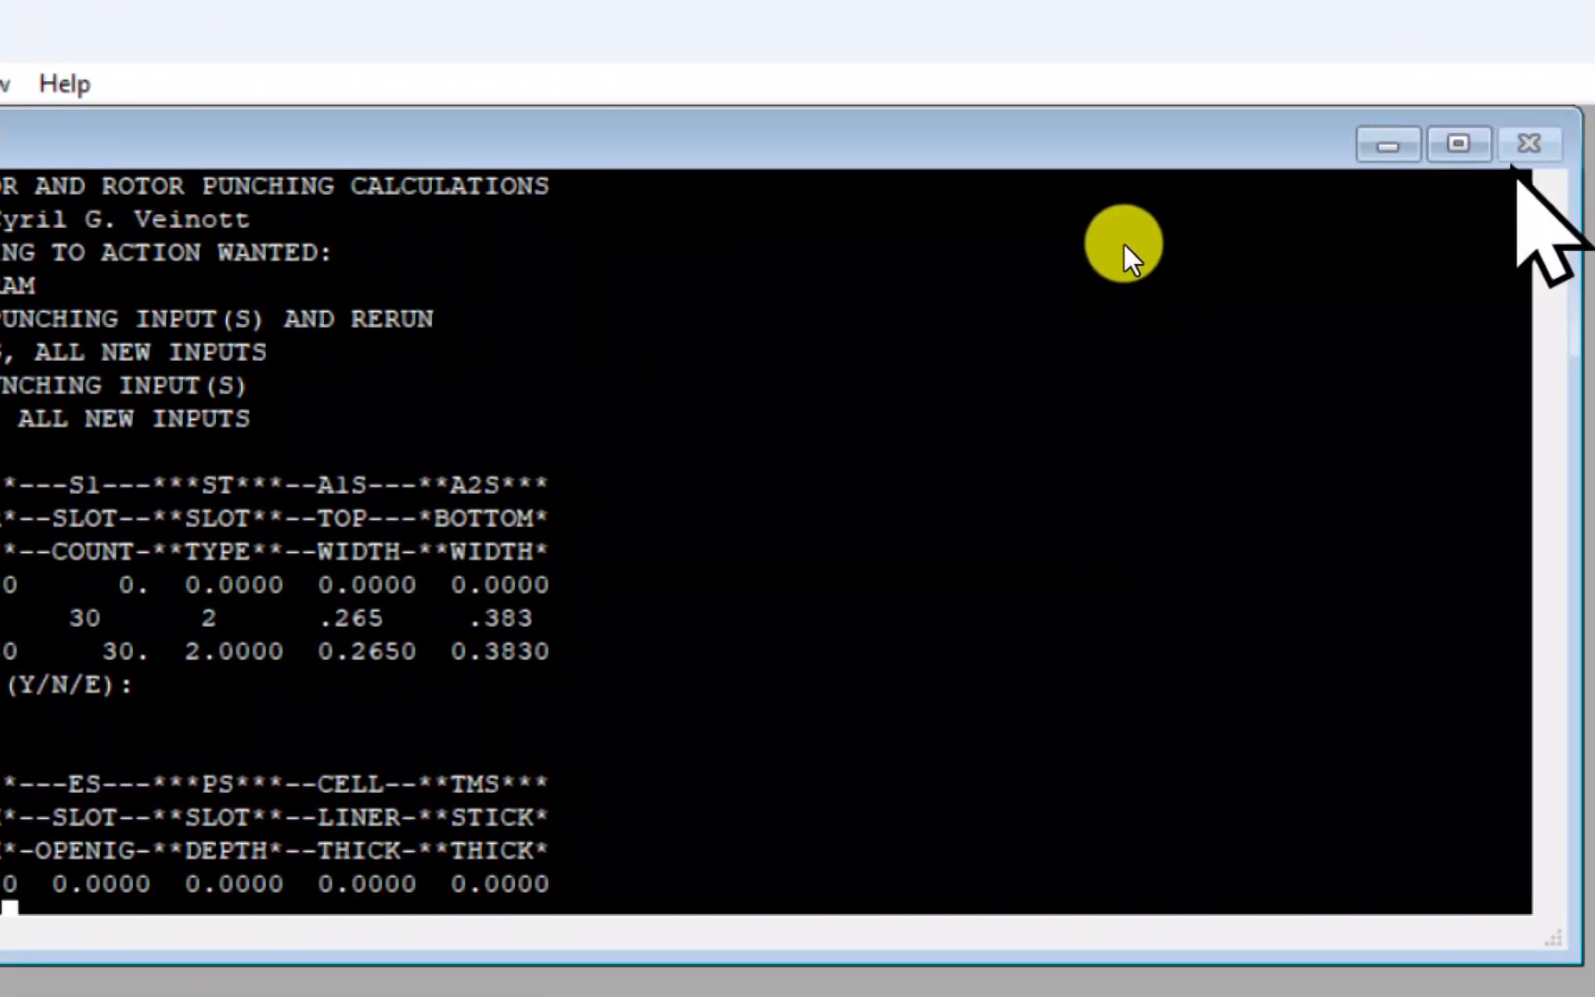
{"action": "left_click", "coordinate": [1455, 142]}
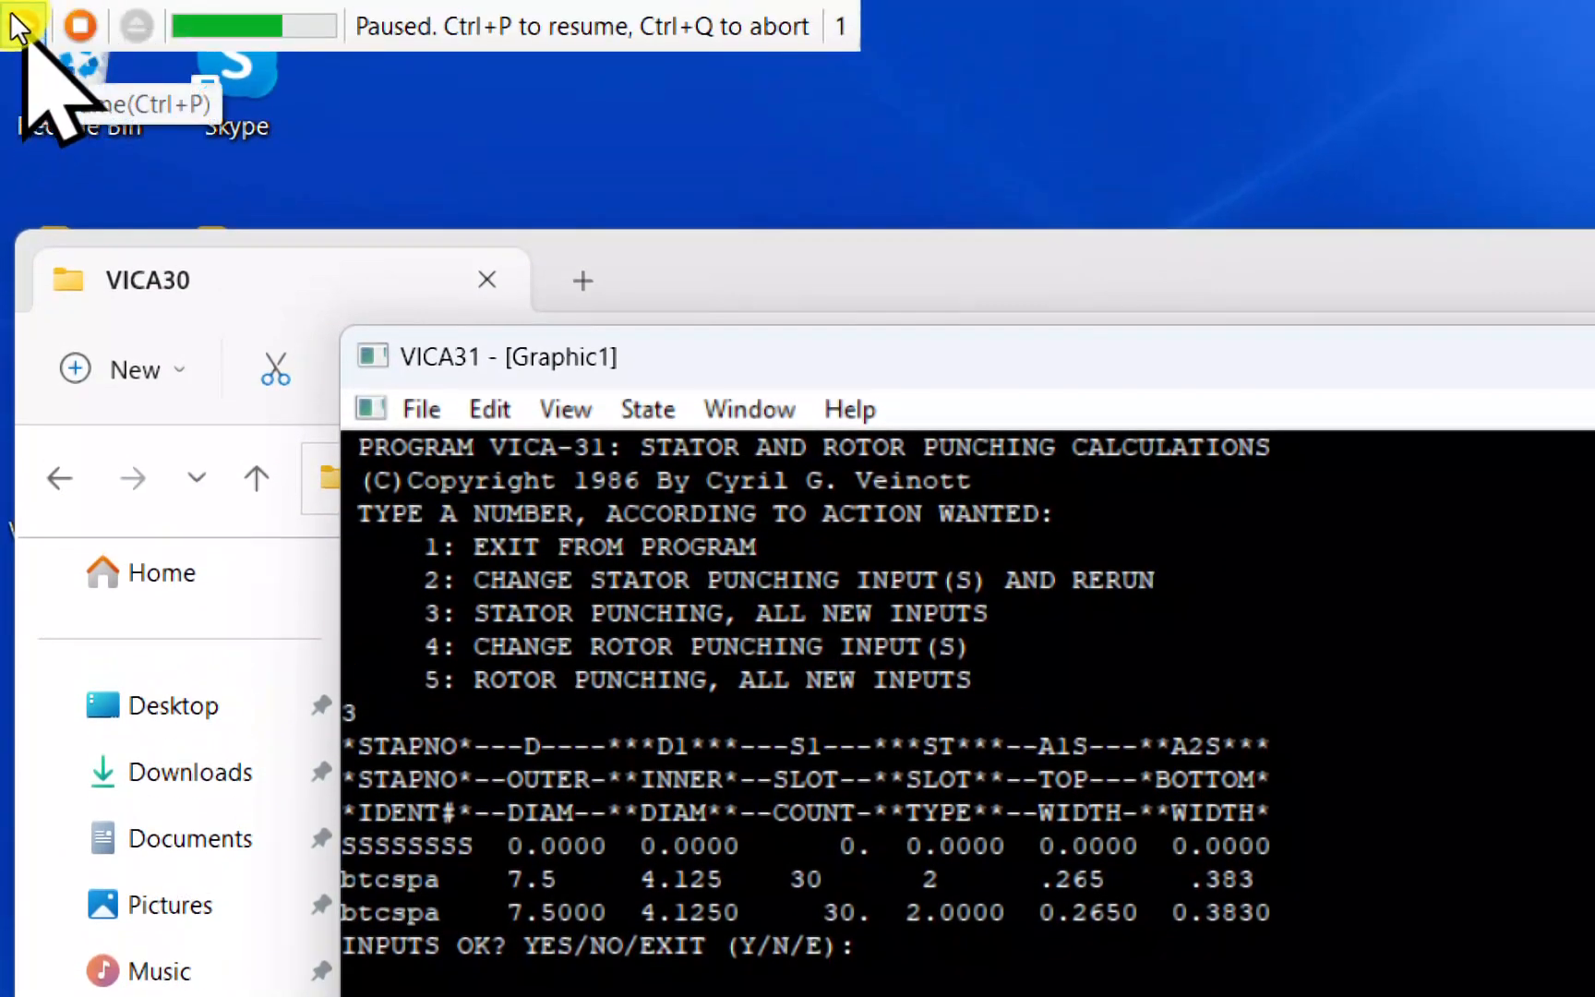
{"action": "left_click", "coordinate": [18, 26]}
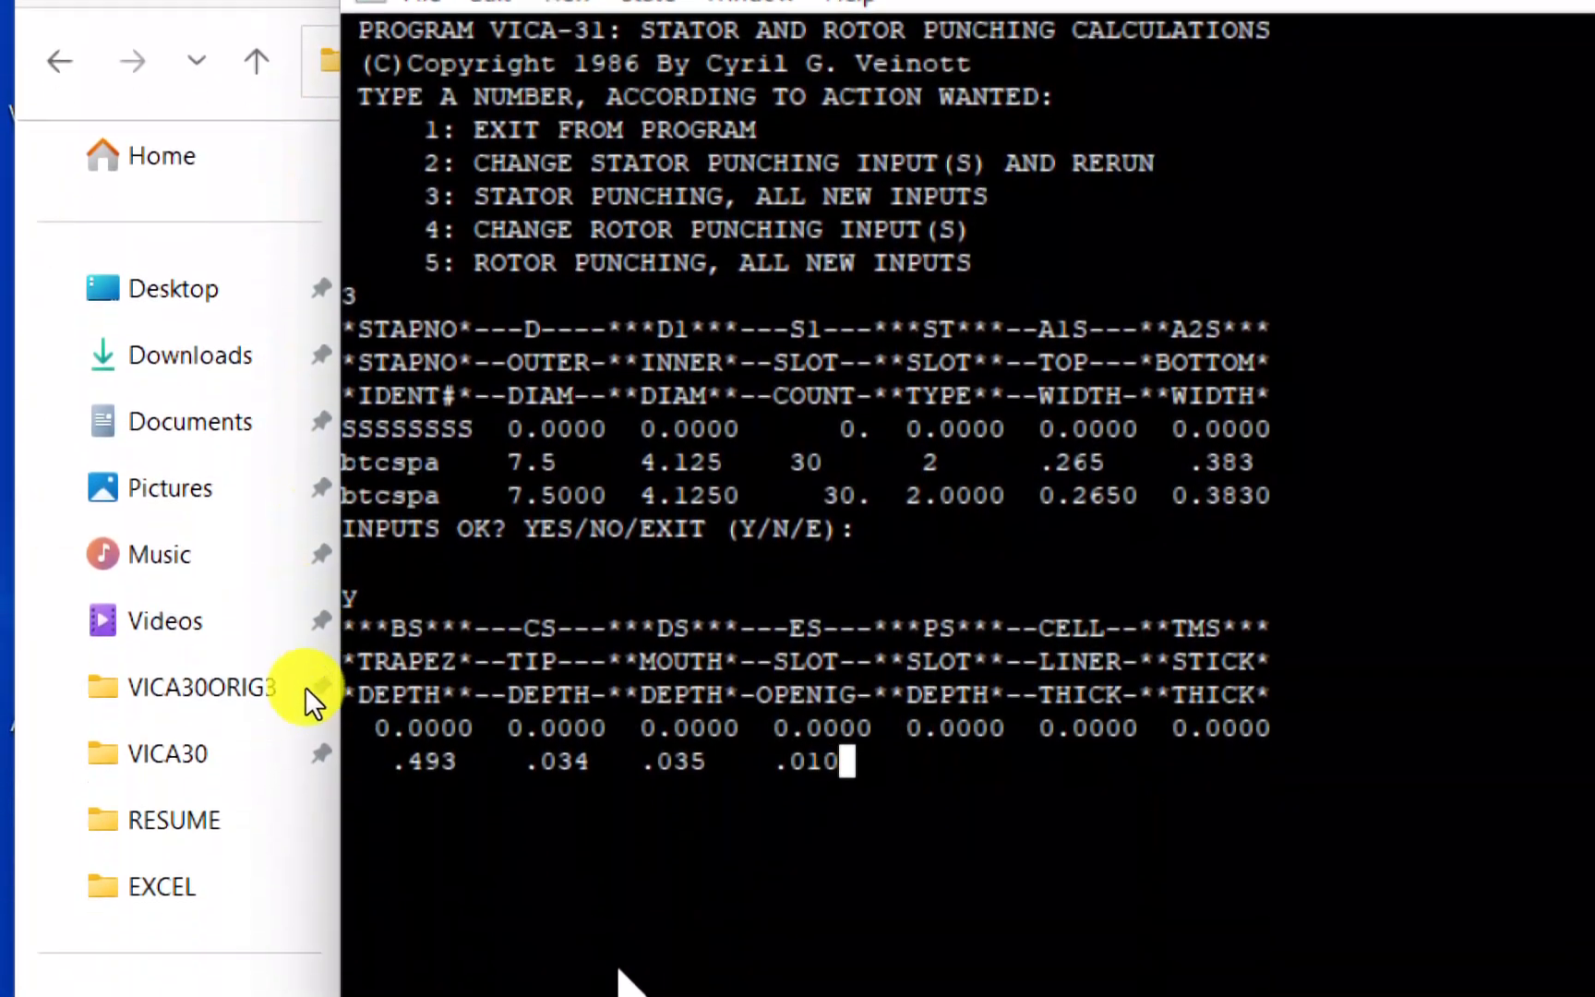
Enter stator slot opening .100, slot depth .778, liner thickness .007 and stick thickness .001, and accept the inputs with y.
{"action": "key", "text": "BackSpace"}
{"action": "type", "text": "100     ."}
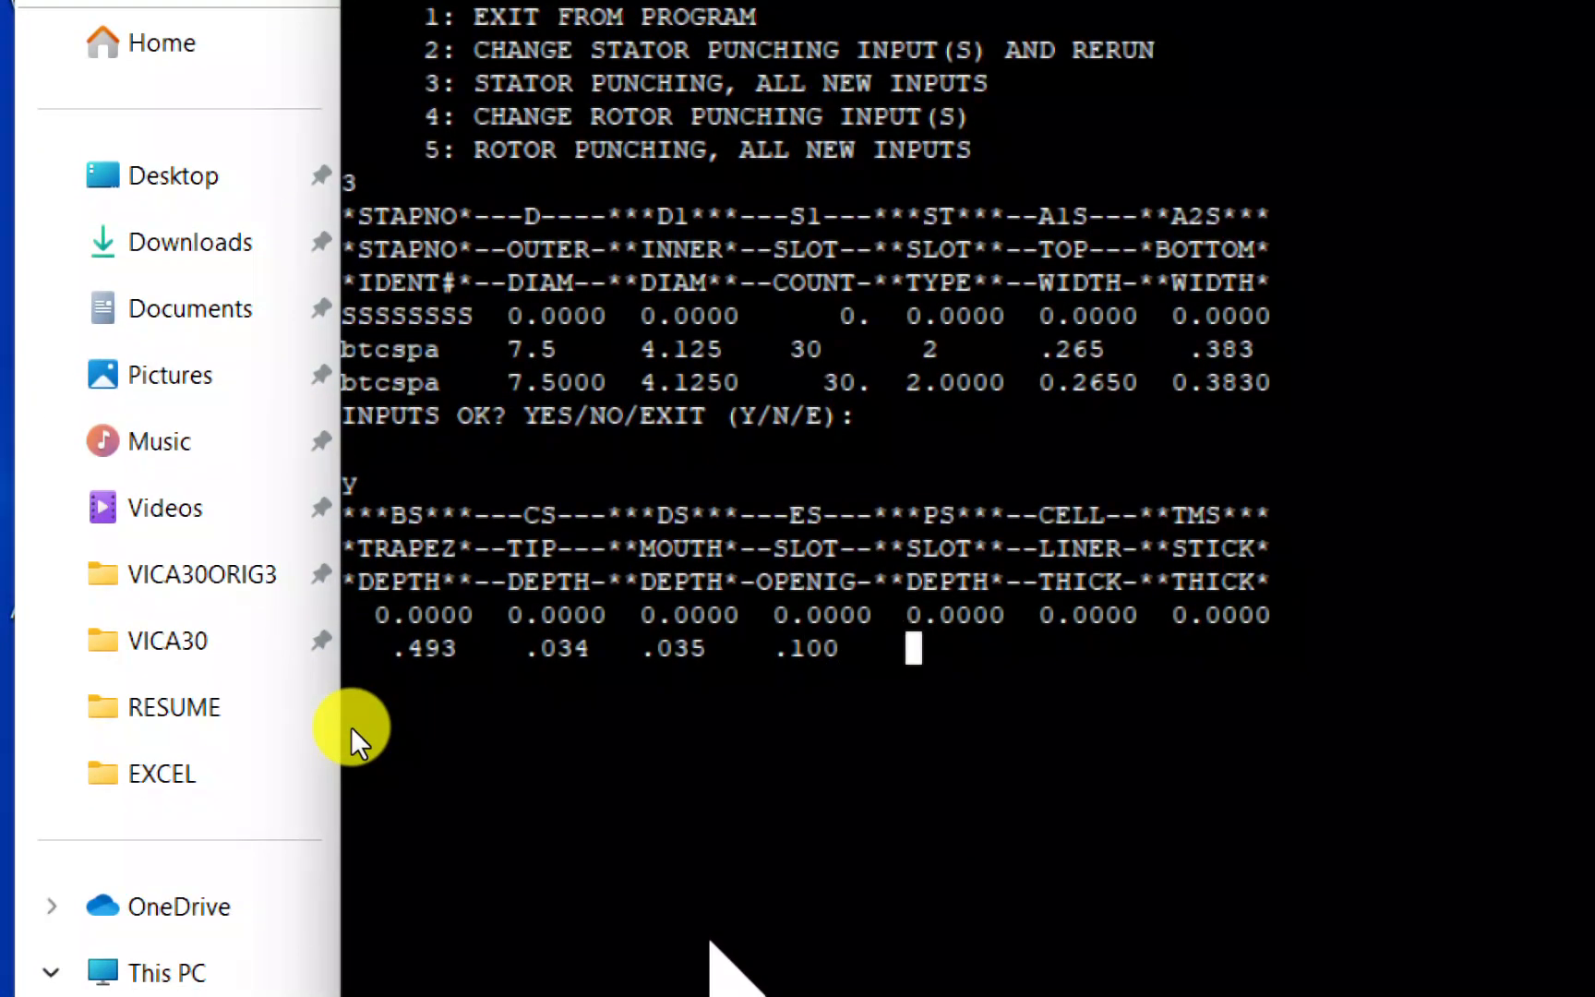
{"action": "type", "text": "778    .00"}
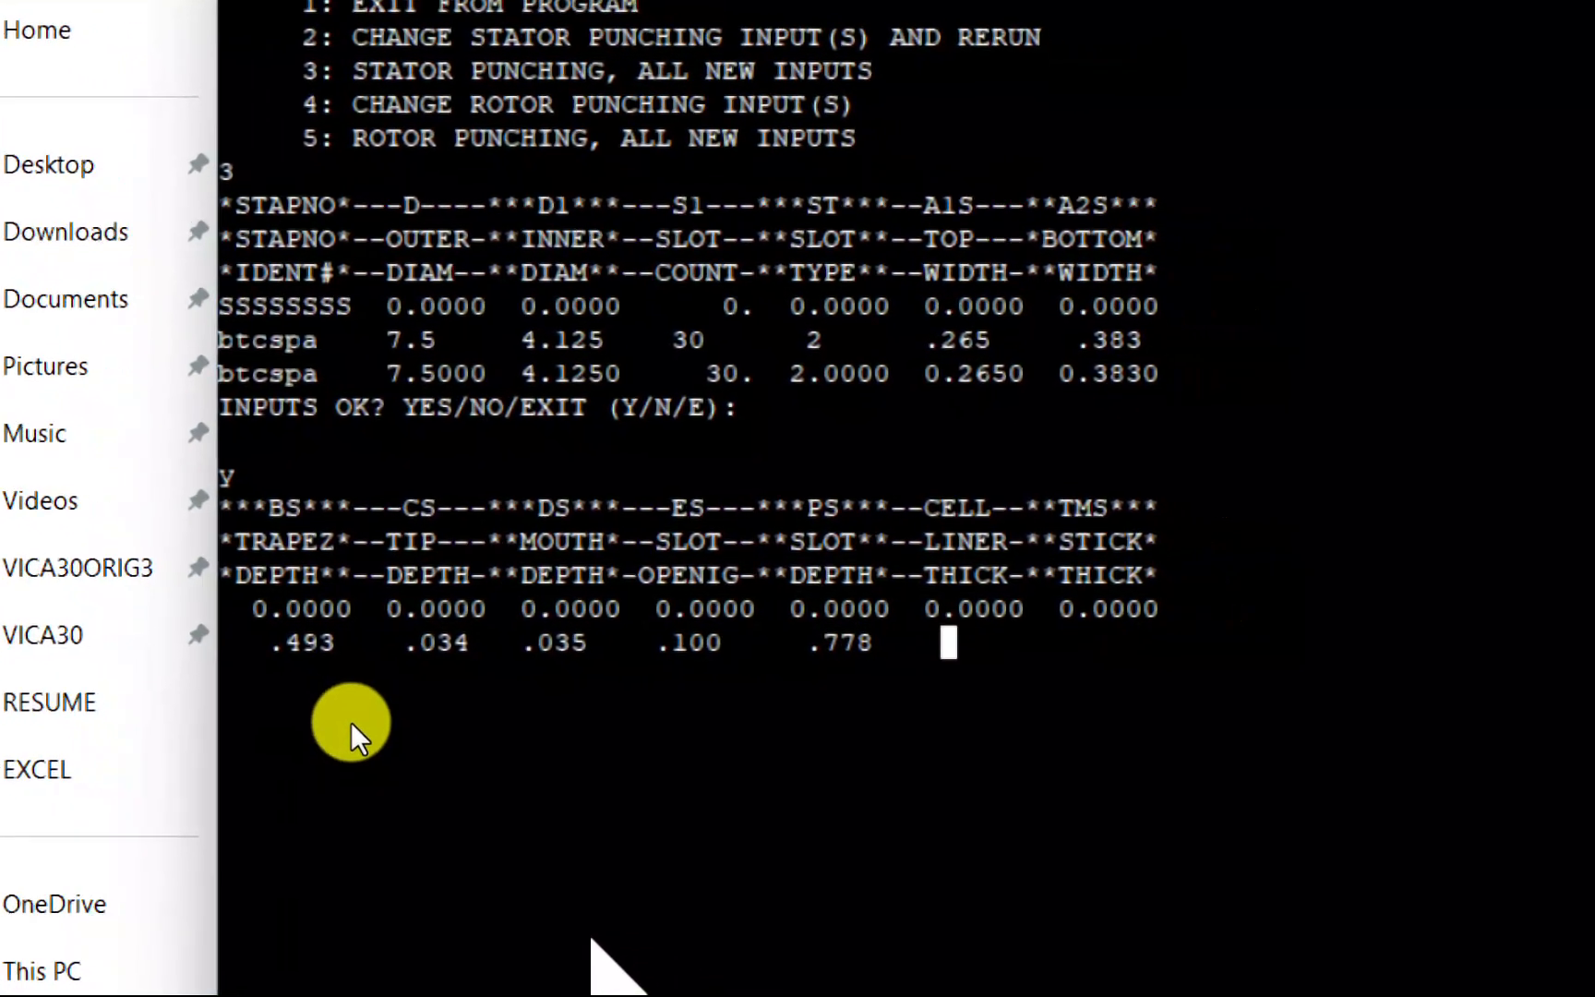
{"action": "type", "text": "7    .001"}
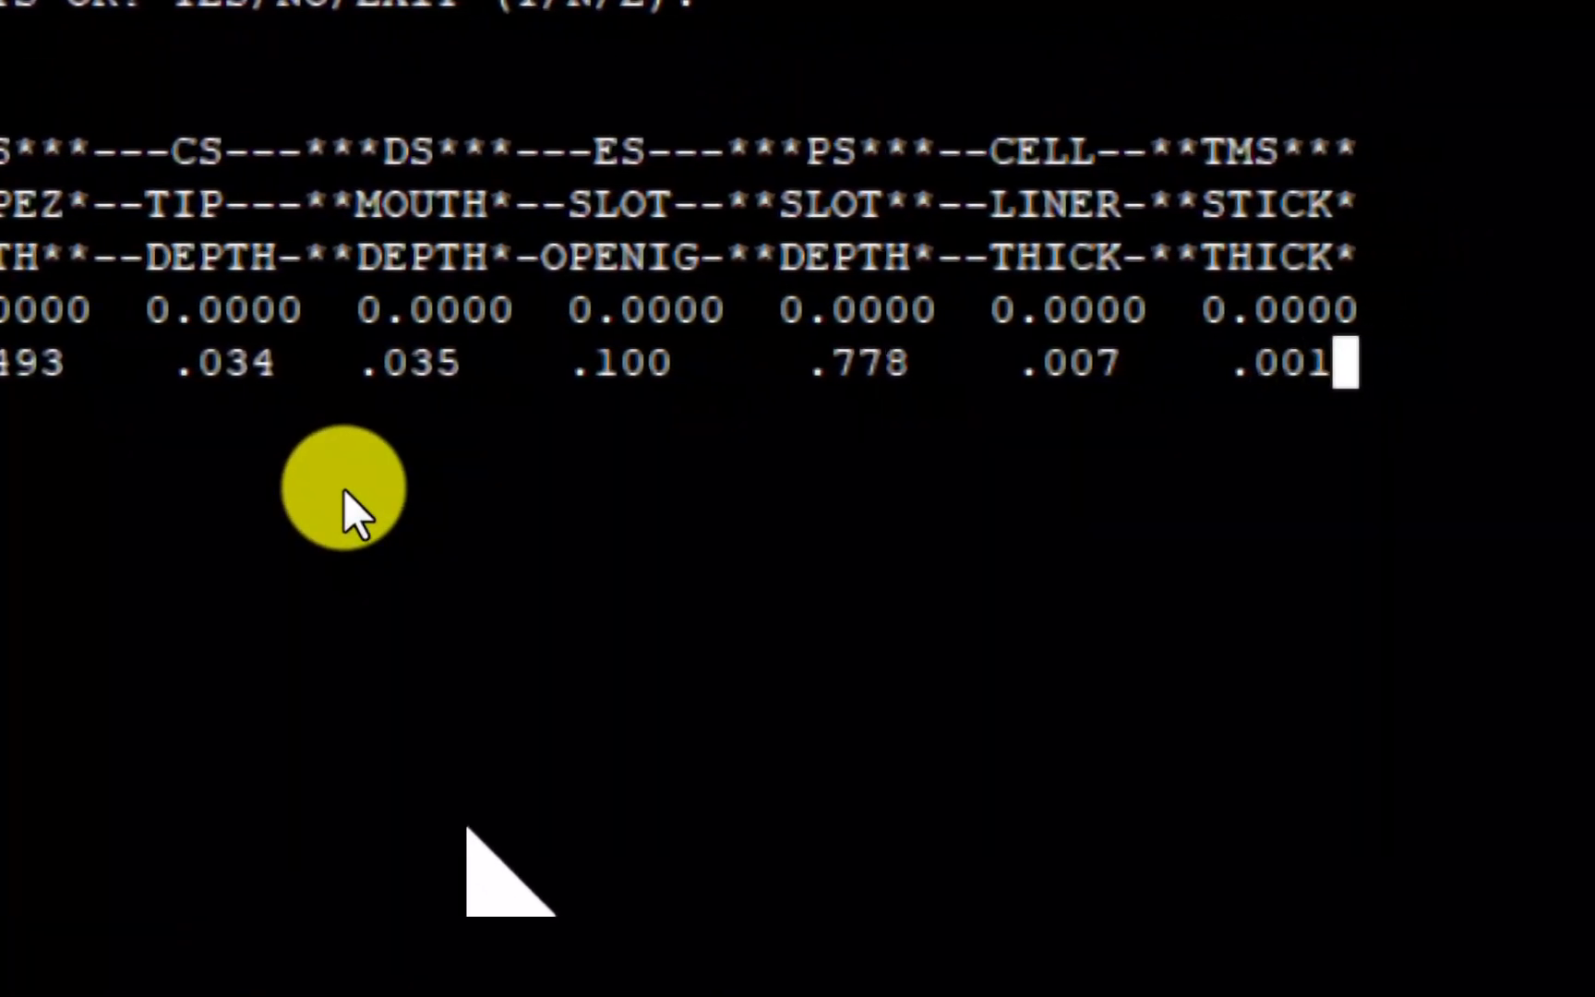
{"action": "key", "text": "Return"}
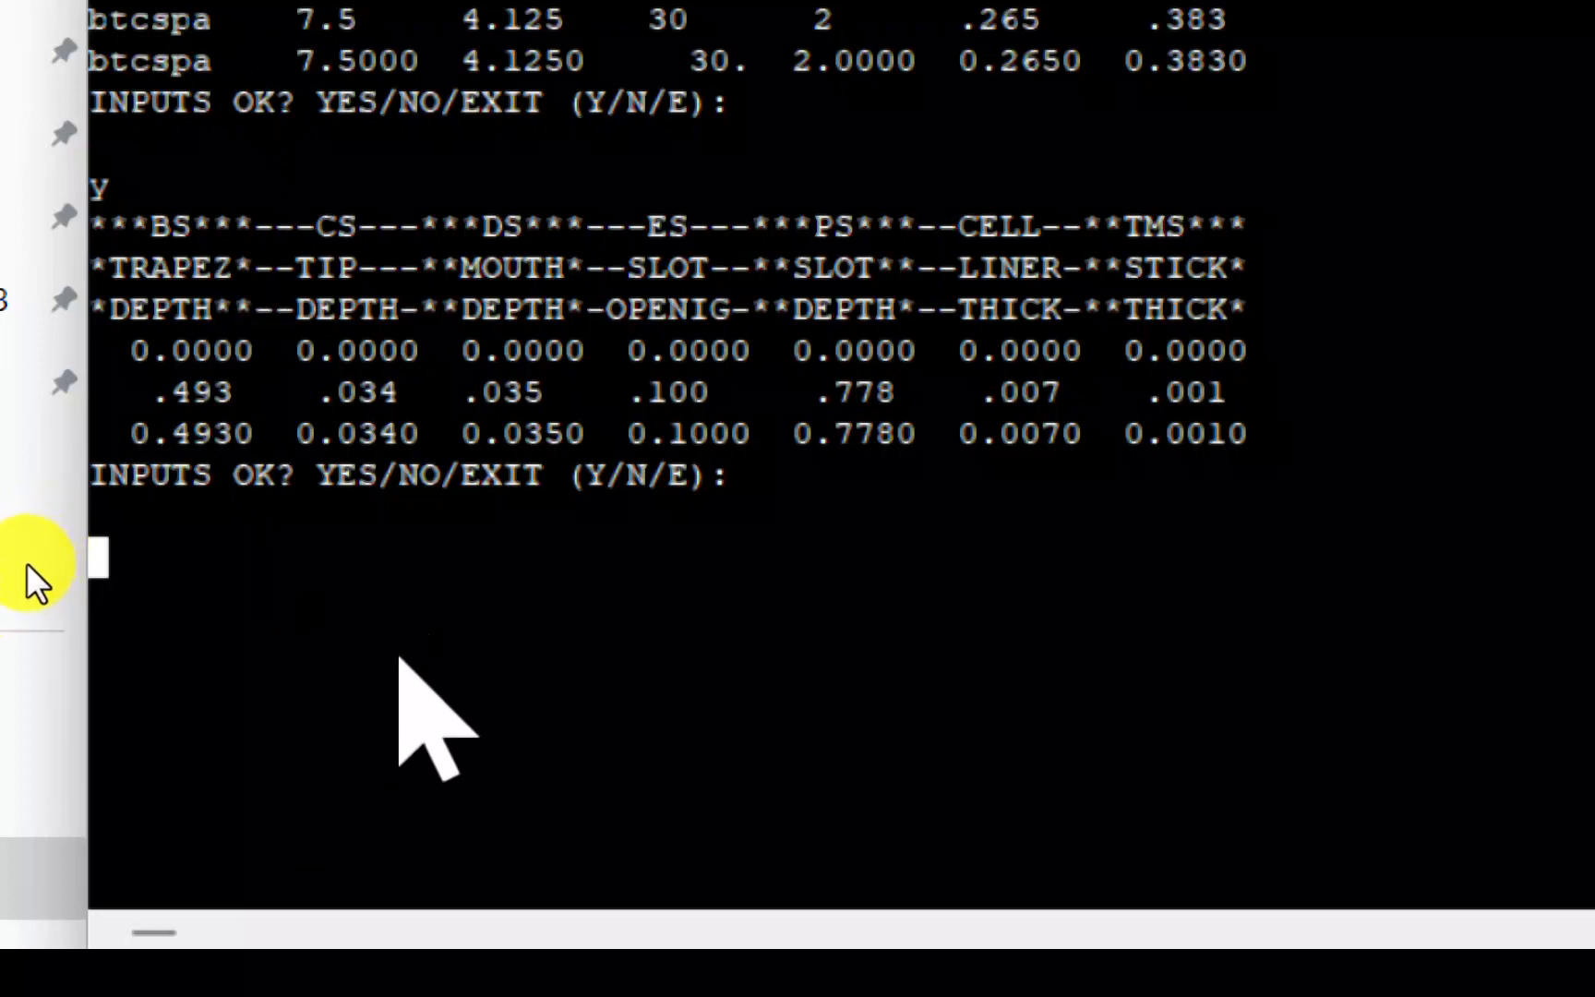
{"action": "type", "text": "y"}
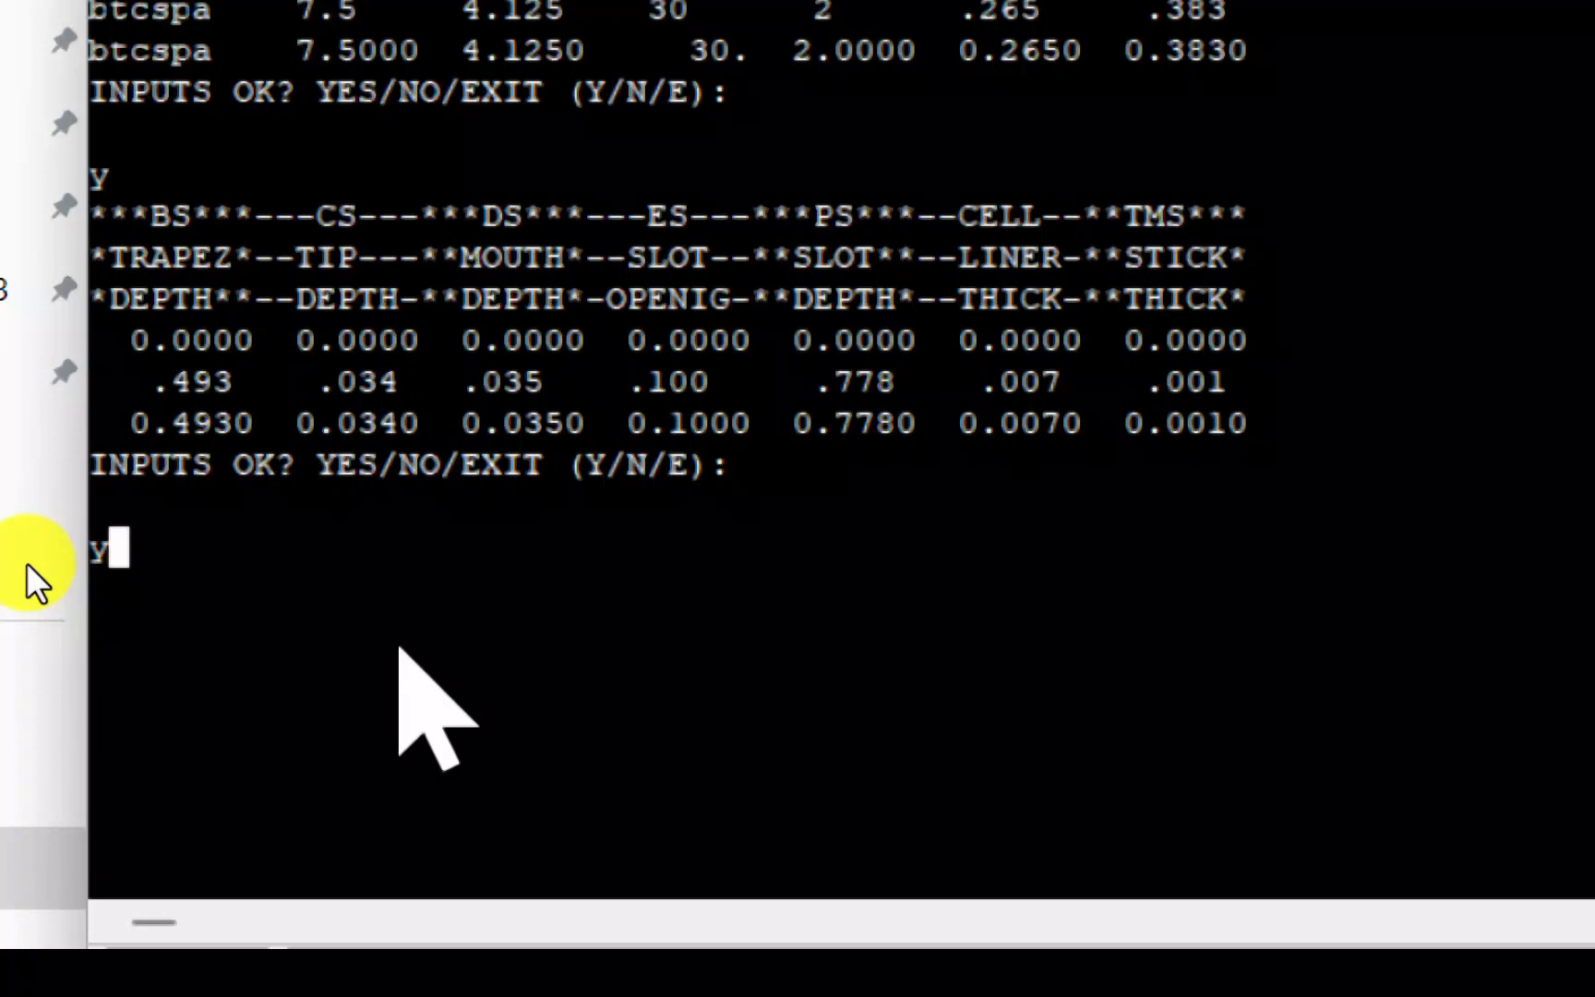
{"action": "key", "text": "Return"}
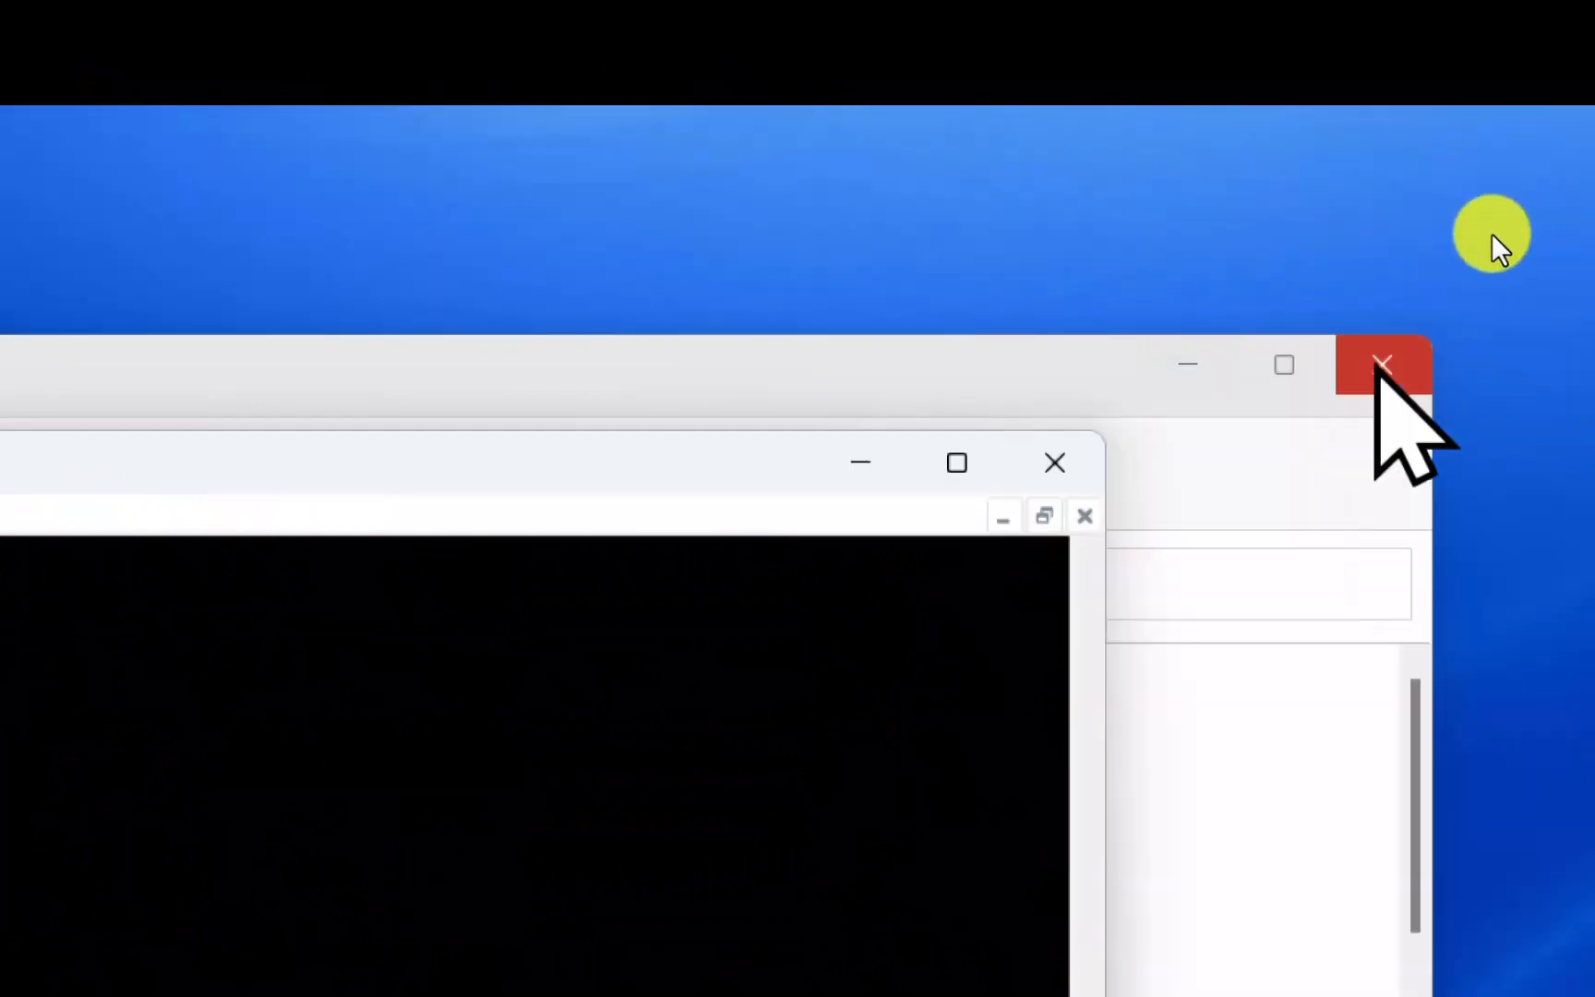
Minimize the open windows, bring back the VICA30 folder and open the btcspa output file.
{"action": "left_click", "coordinate": [1186, 365]}
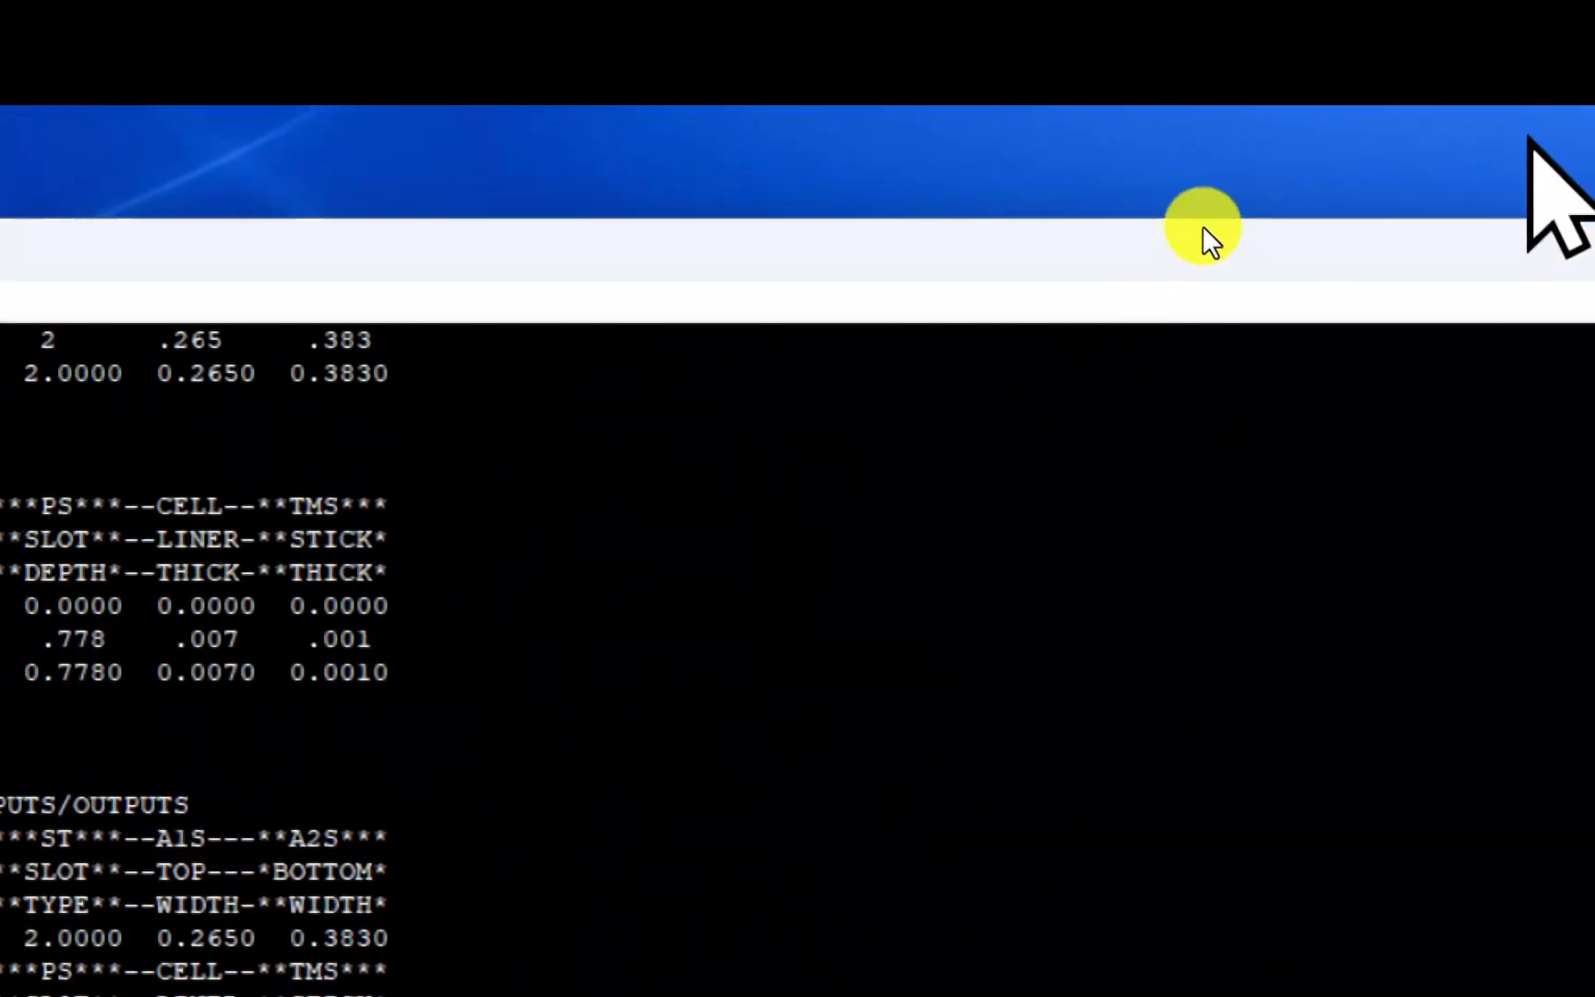
{"action": "left_click", "coordinate": [1133, 250]}
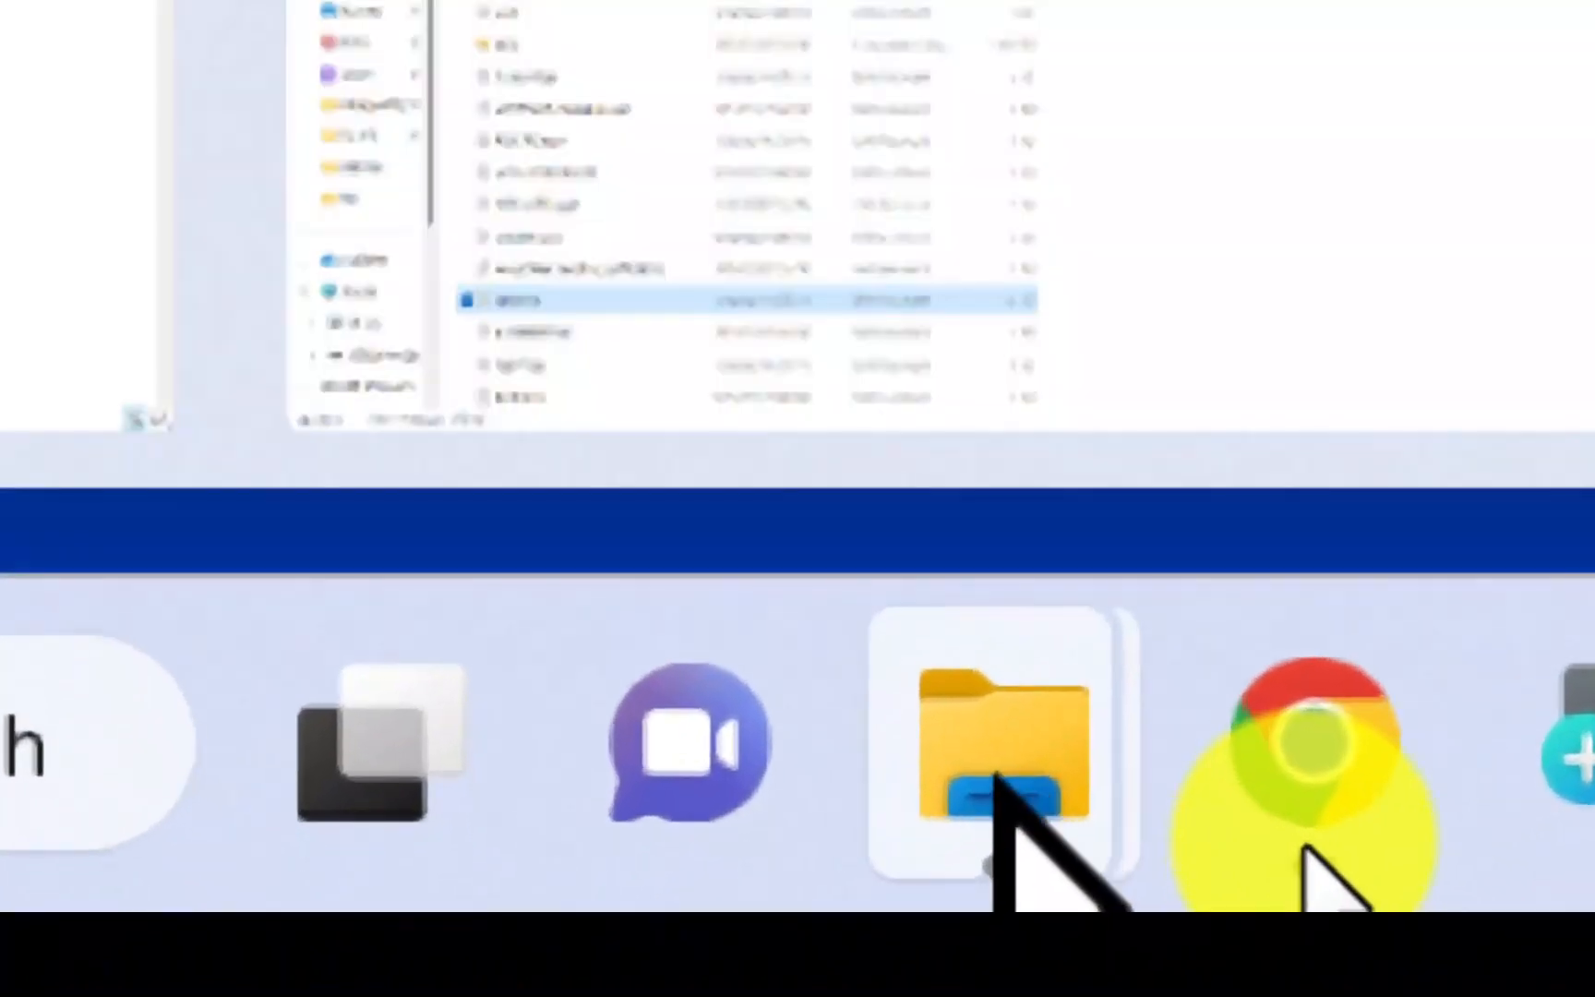
{"action": "left_click", "coordinate": [989, 763]}
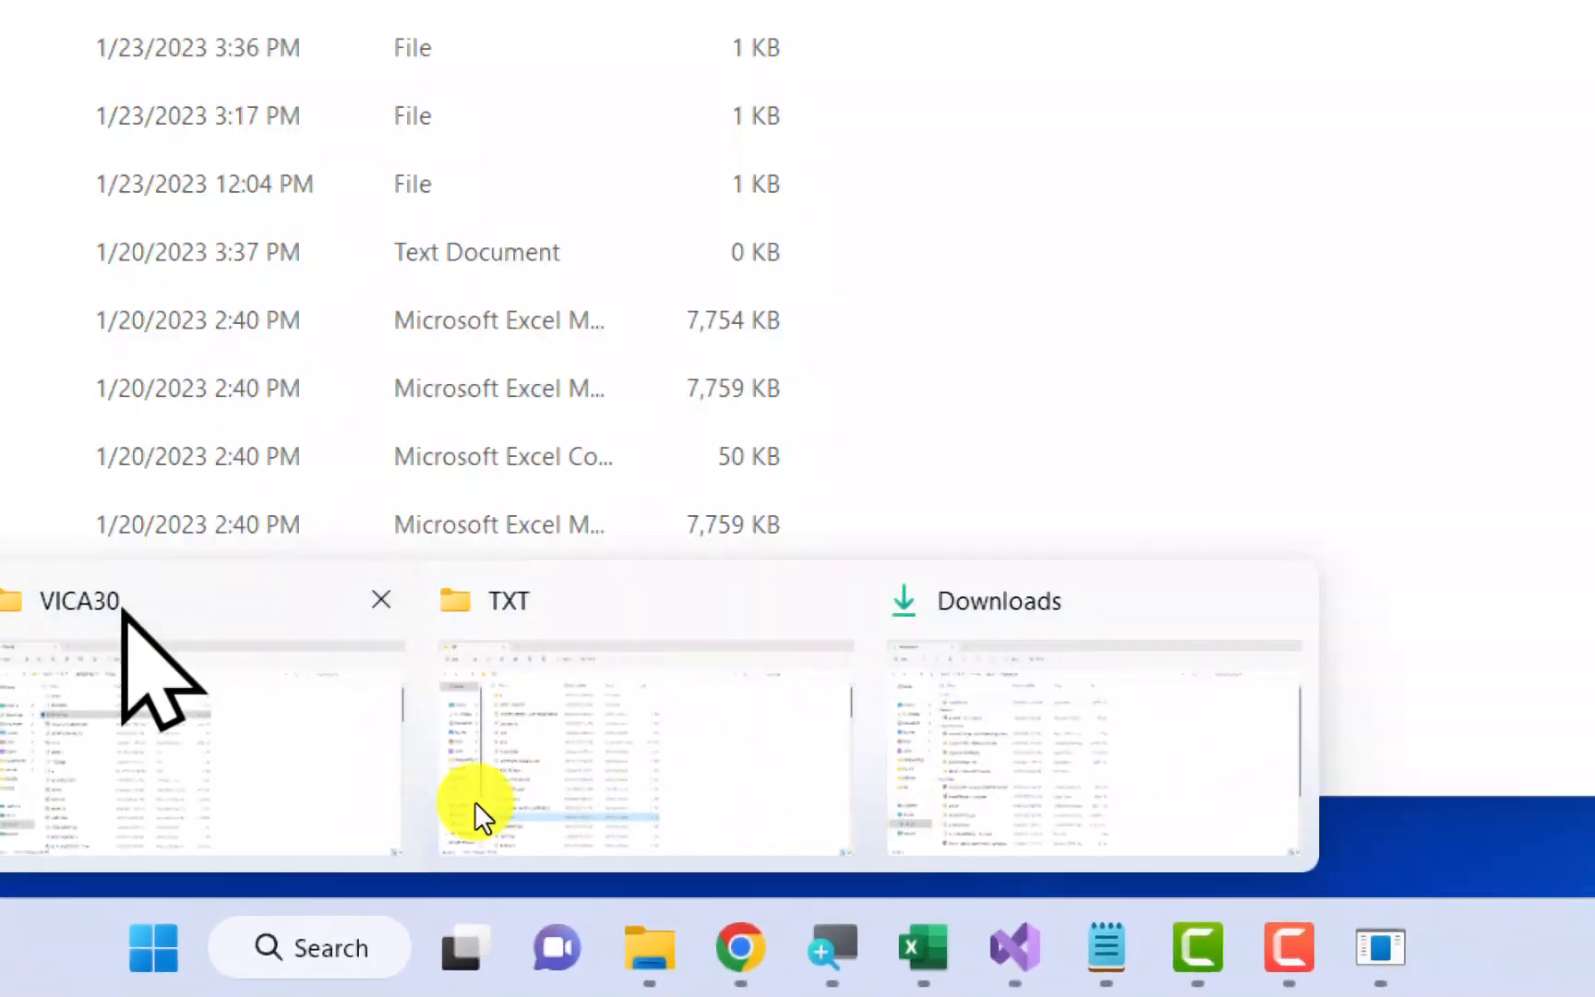
{"action": "left_click", "coordinate": [123, 609]}
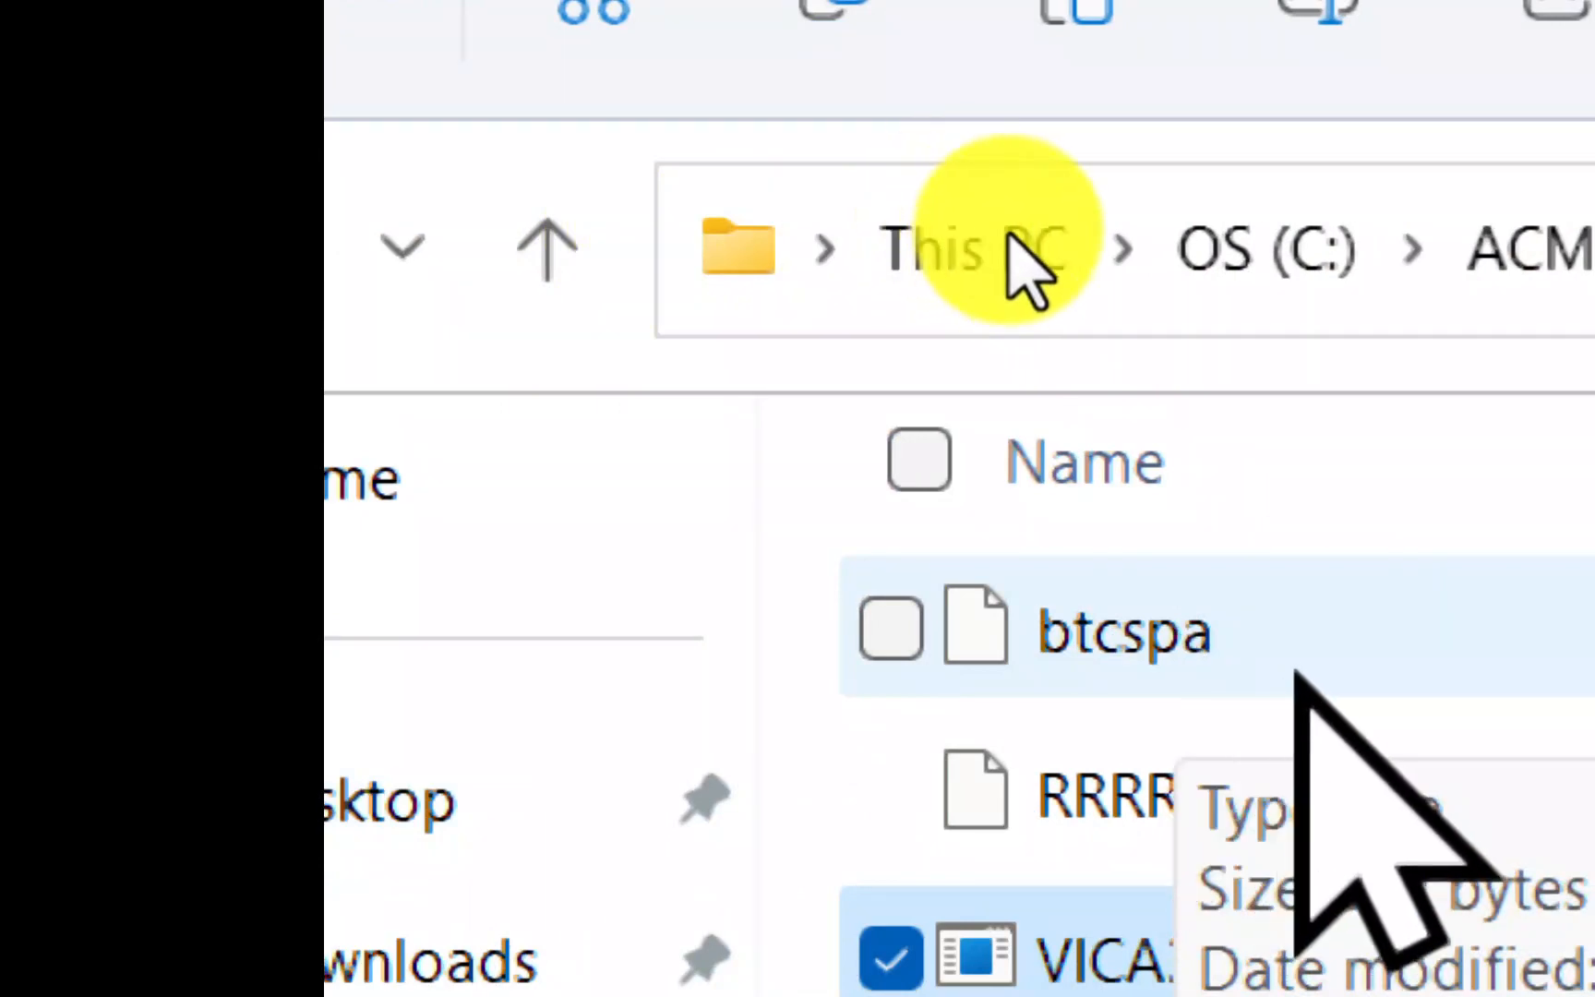
{"action": "left_click", "coordinate": [1128, 616]}
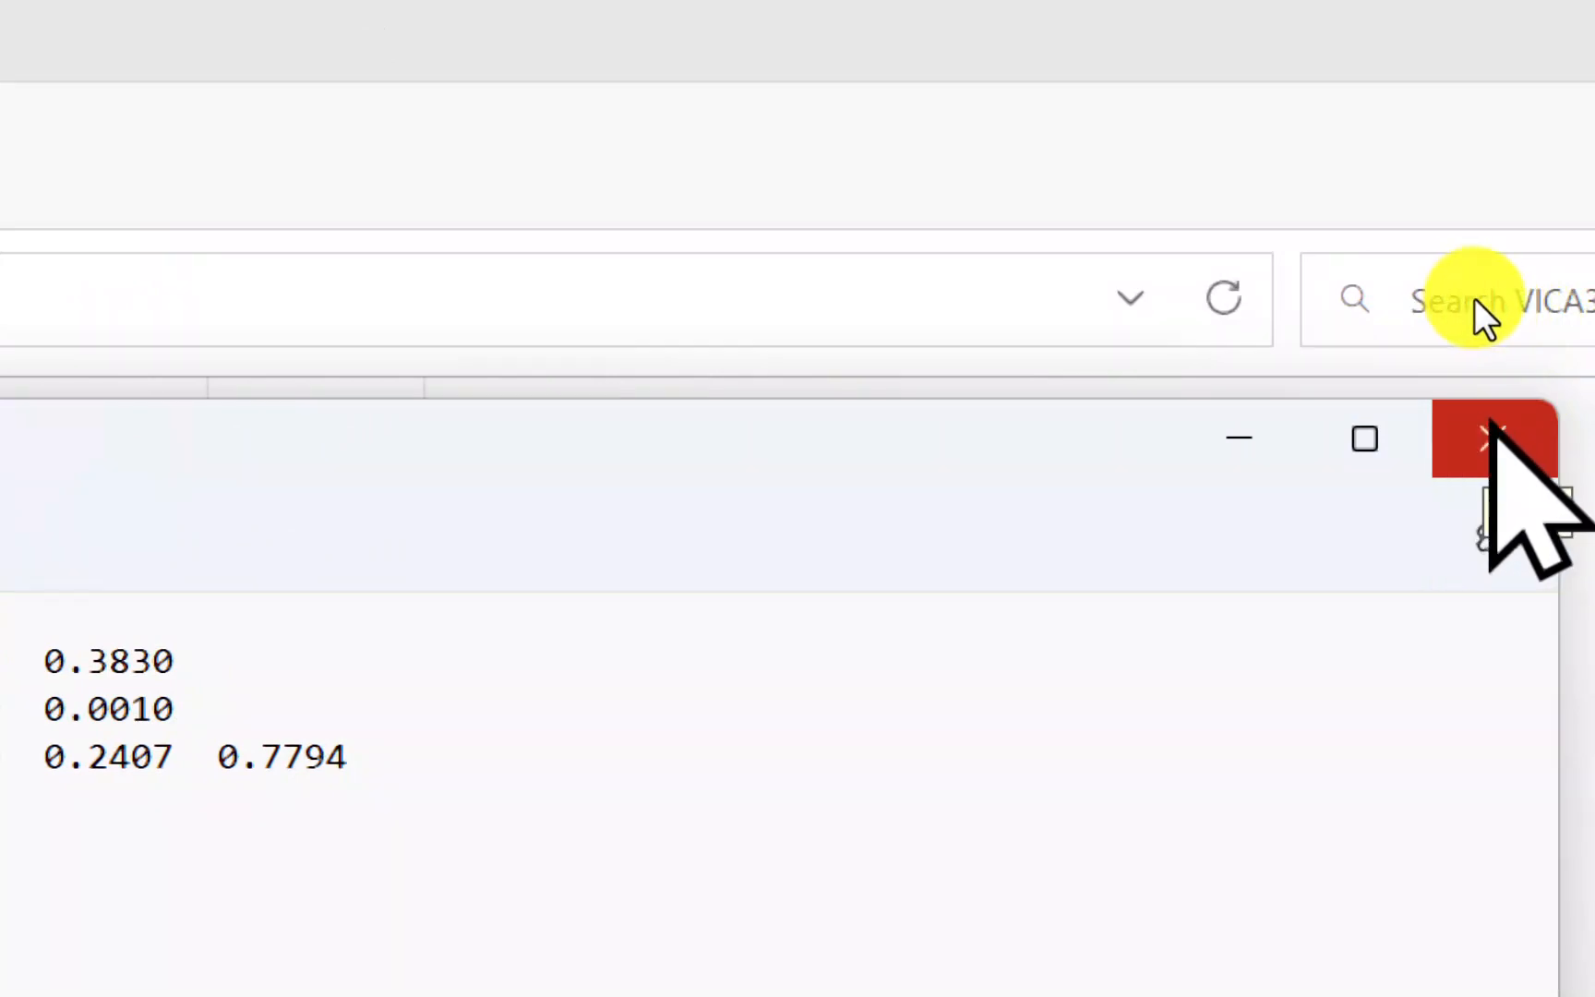
Close the btcspa file, minimize the VICA30 folder and bring the VICA31 window back.
{"action": "left_click", "coordinate": [1490, 436]}
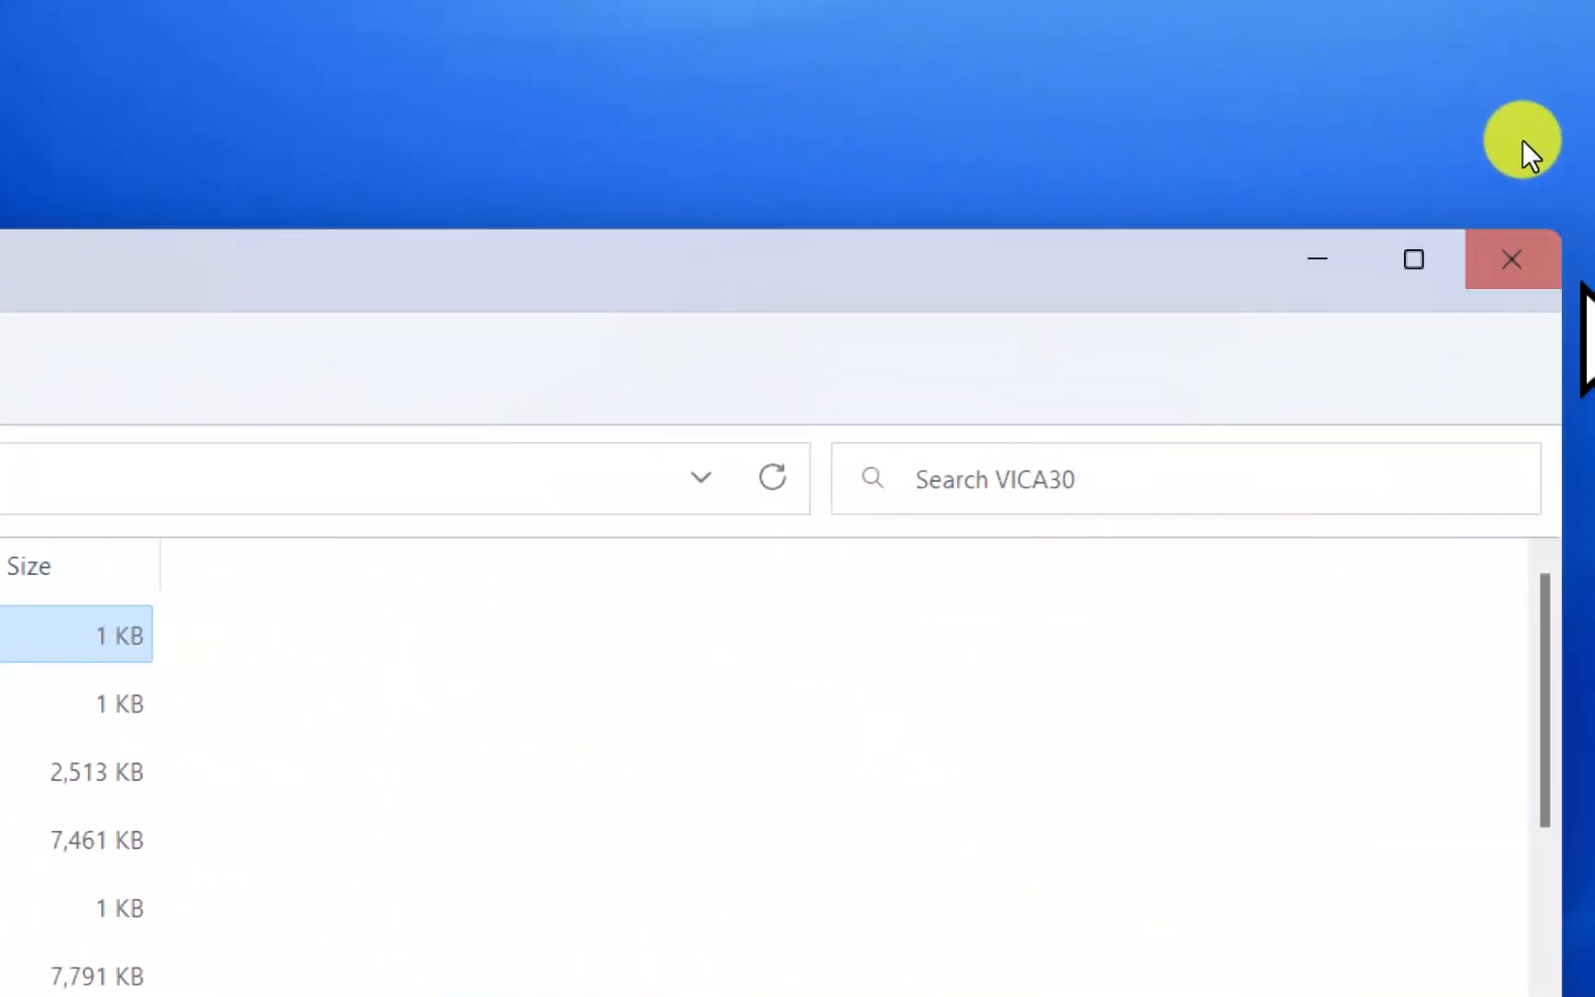
{"action": "left_click", "coordinate": [1316, 259]}
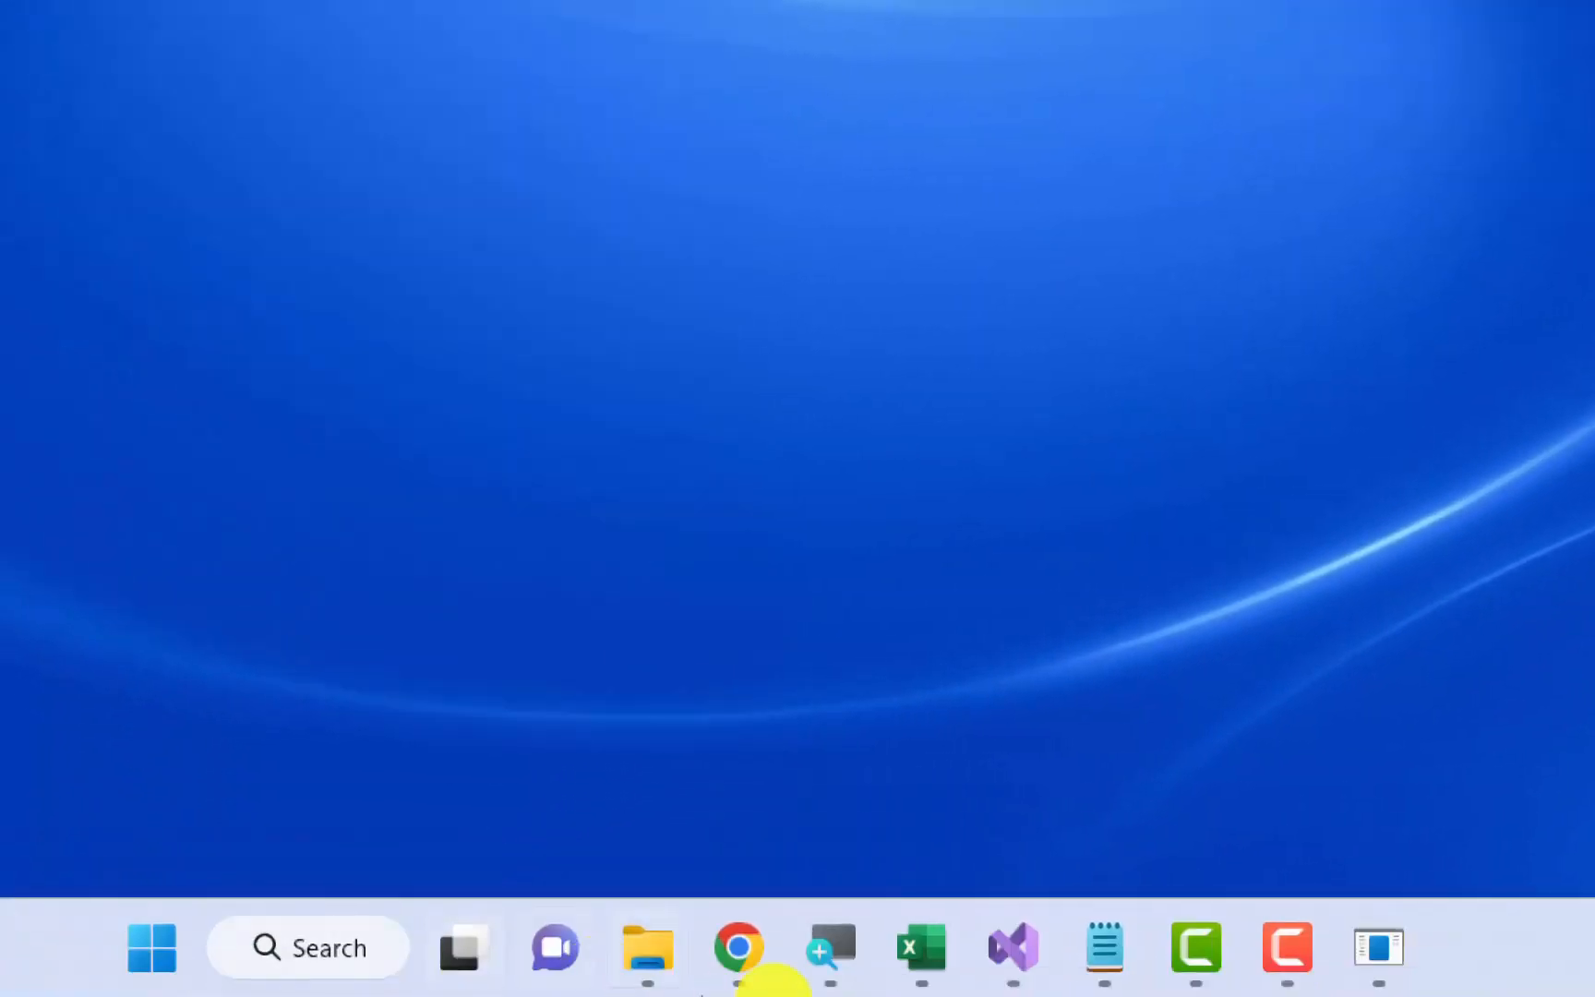
{"action": "mouse_move", "coordinate": [1384, 985]}
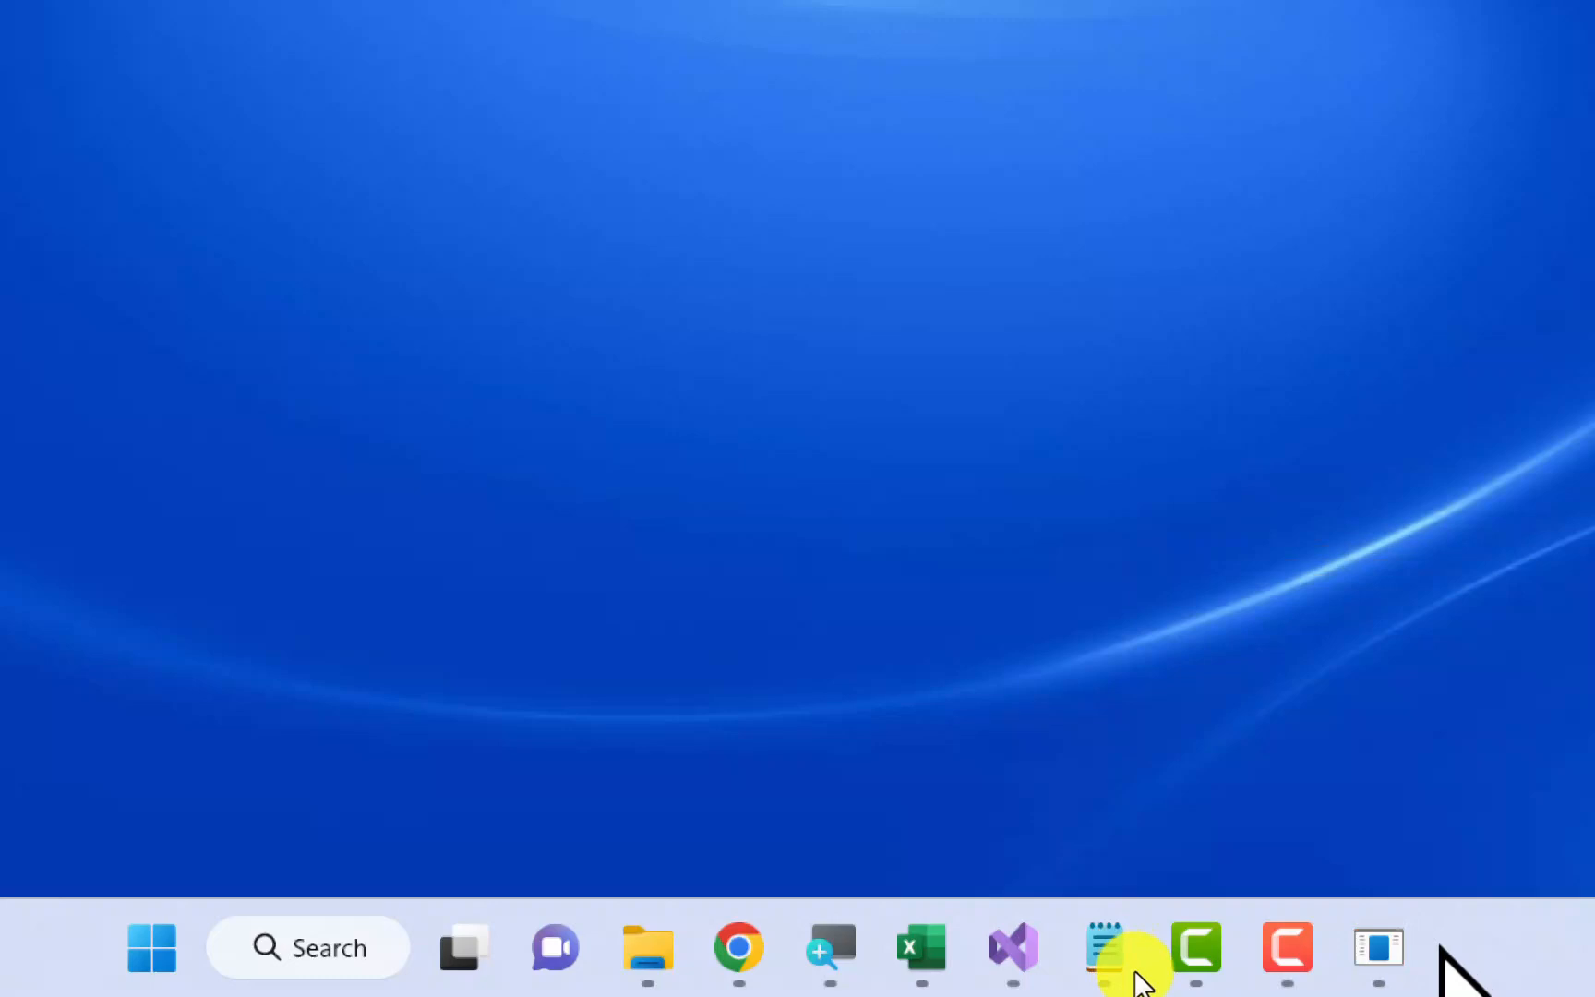
{"action": "left_click", "coordinate": [1378, 950]}
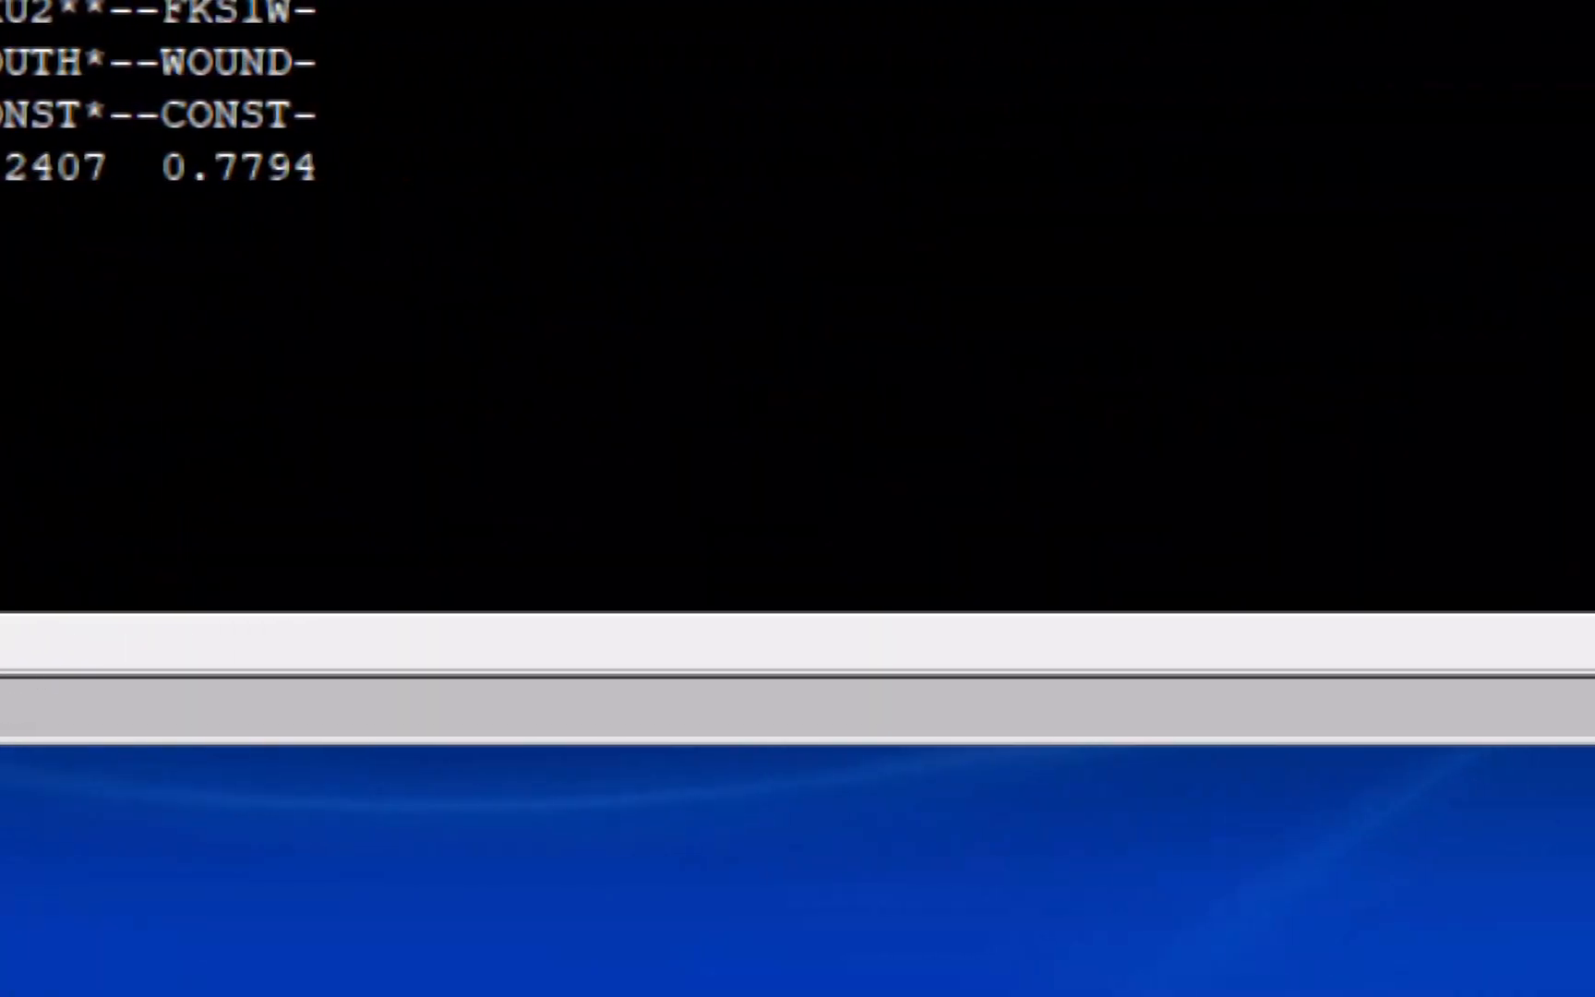
Open VICA21ROTOR.mcr in Jitbit Macro Recorder, move its window clear of the VICA31 text and play the macro.
{"action": "mouse_move", "coordinate": [864, 995]}
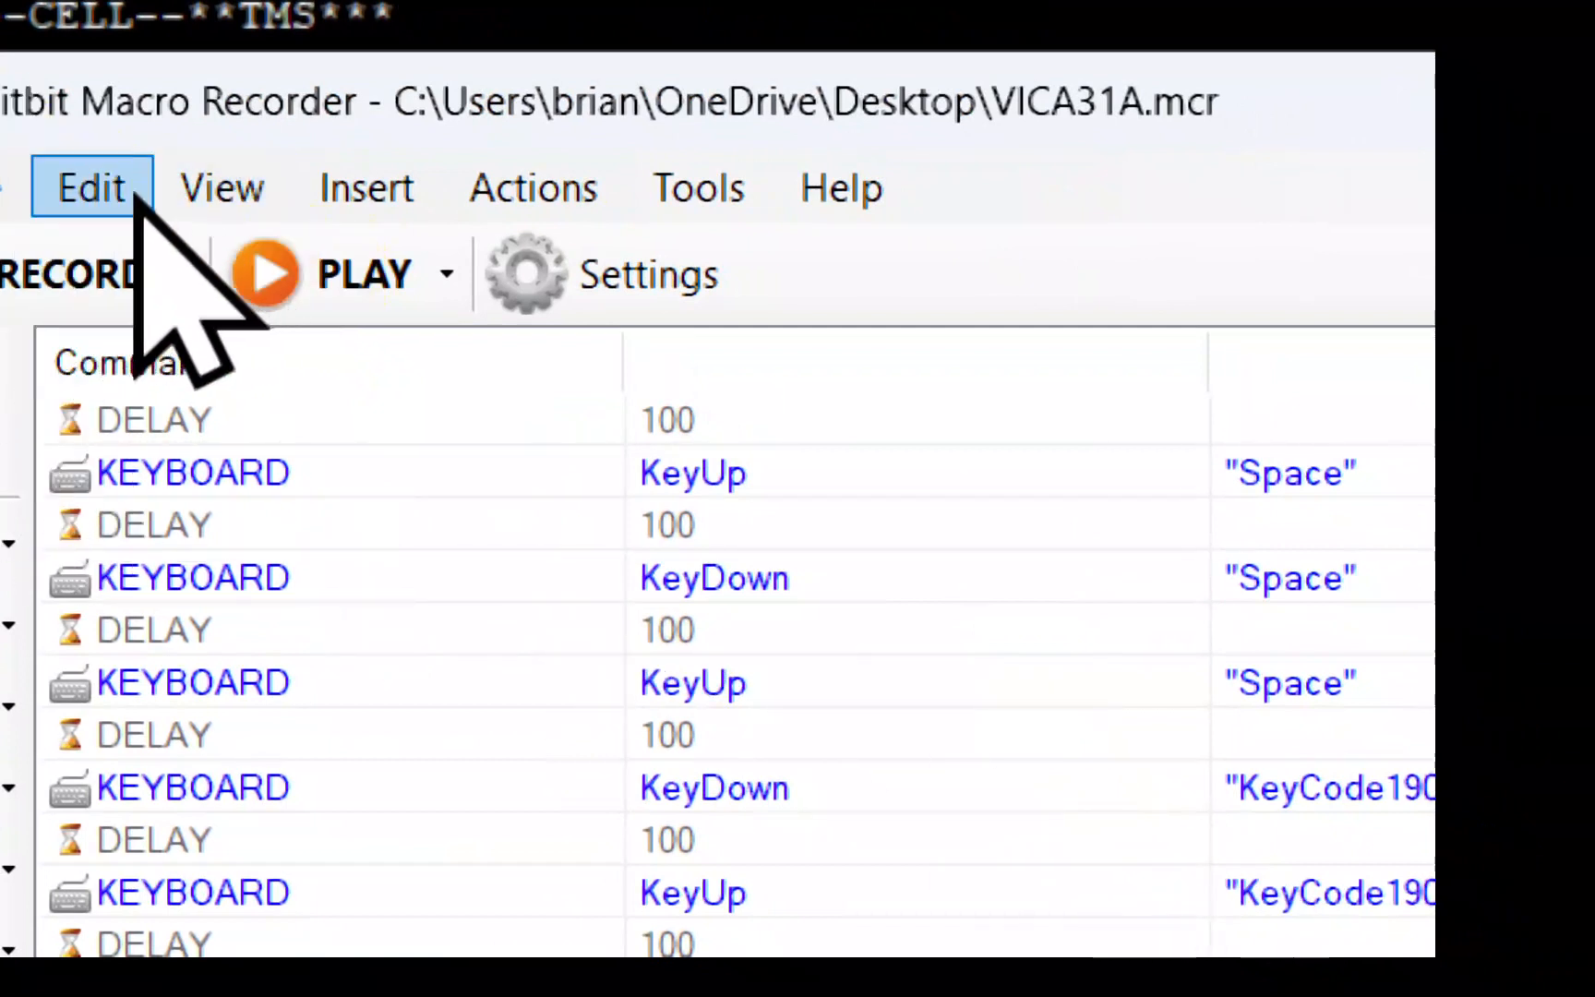
{"action": "left_click", "coordinate": [11, 187]}
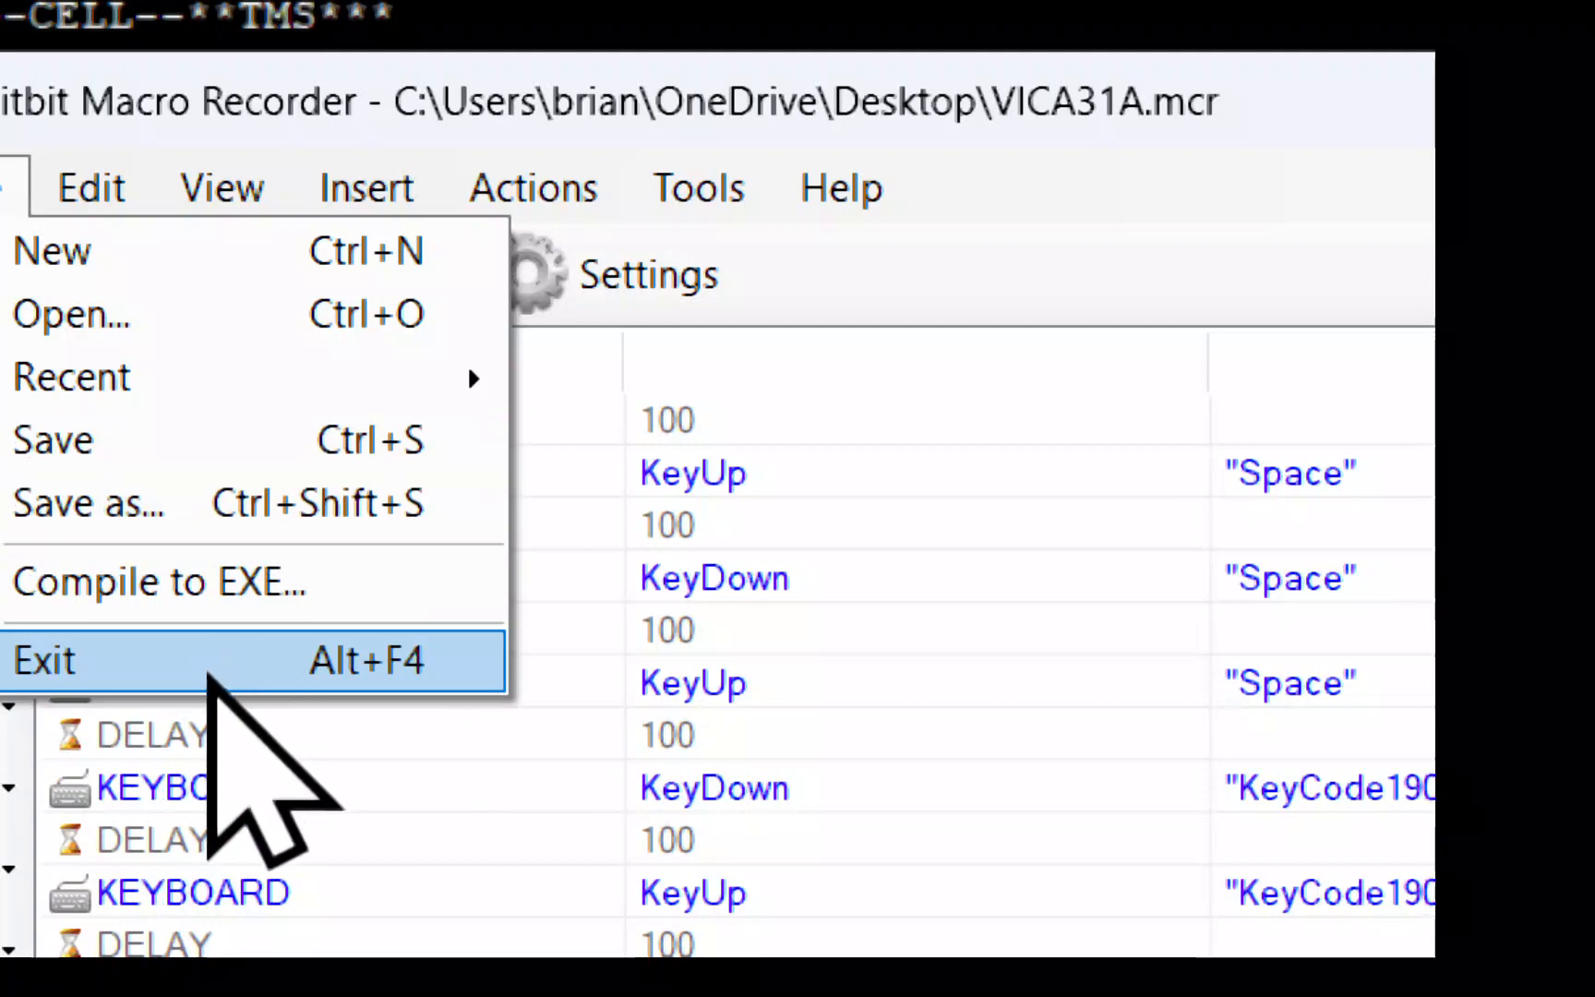
{"action": "left_click", "coordinate": [149, 306]}
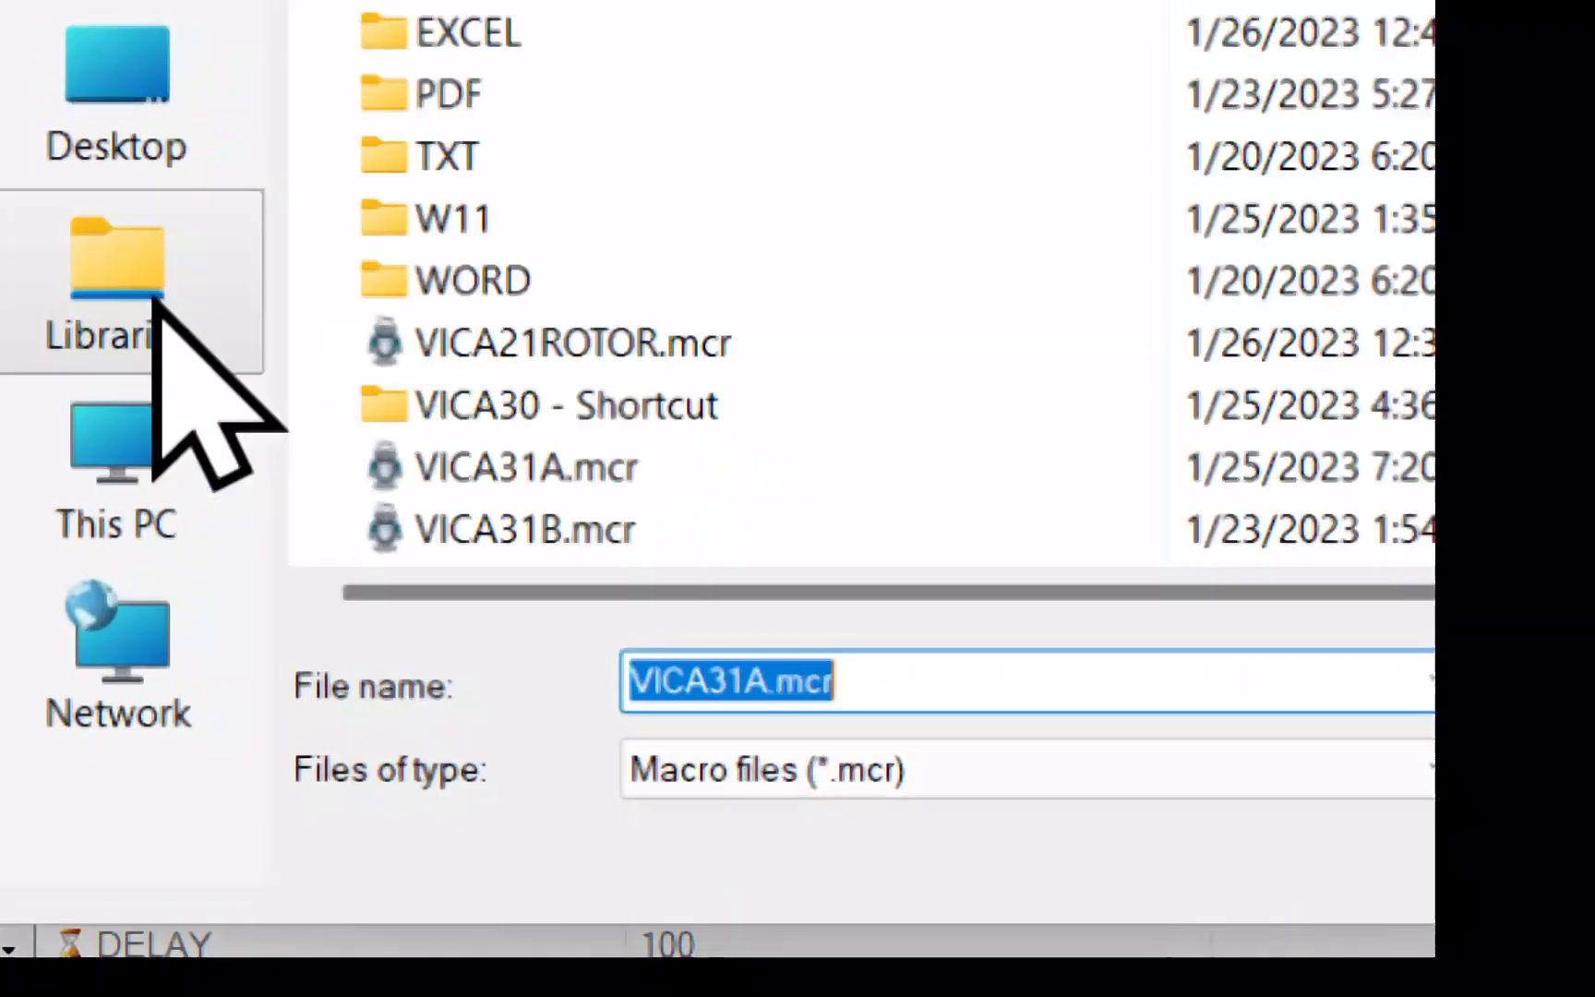
{"action": "left_click", "coordinate": [502, 329]}
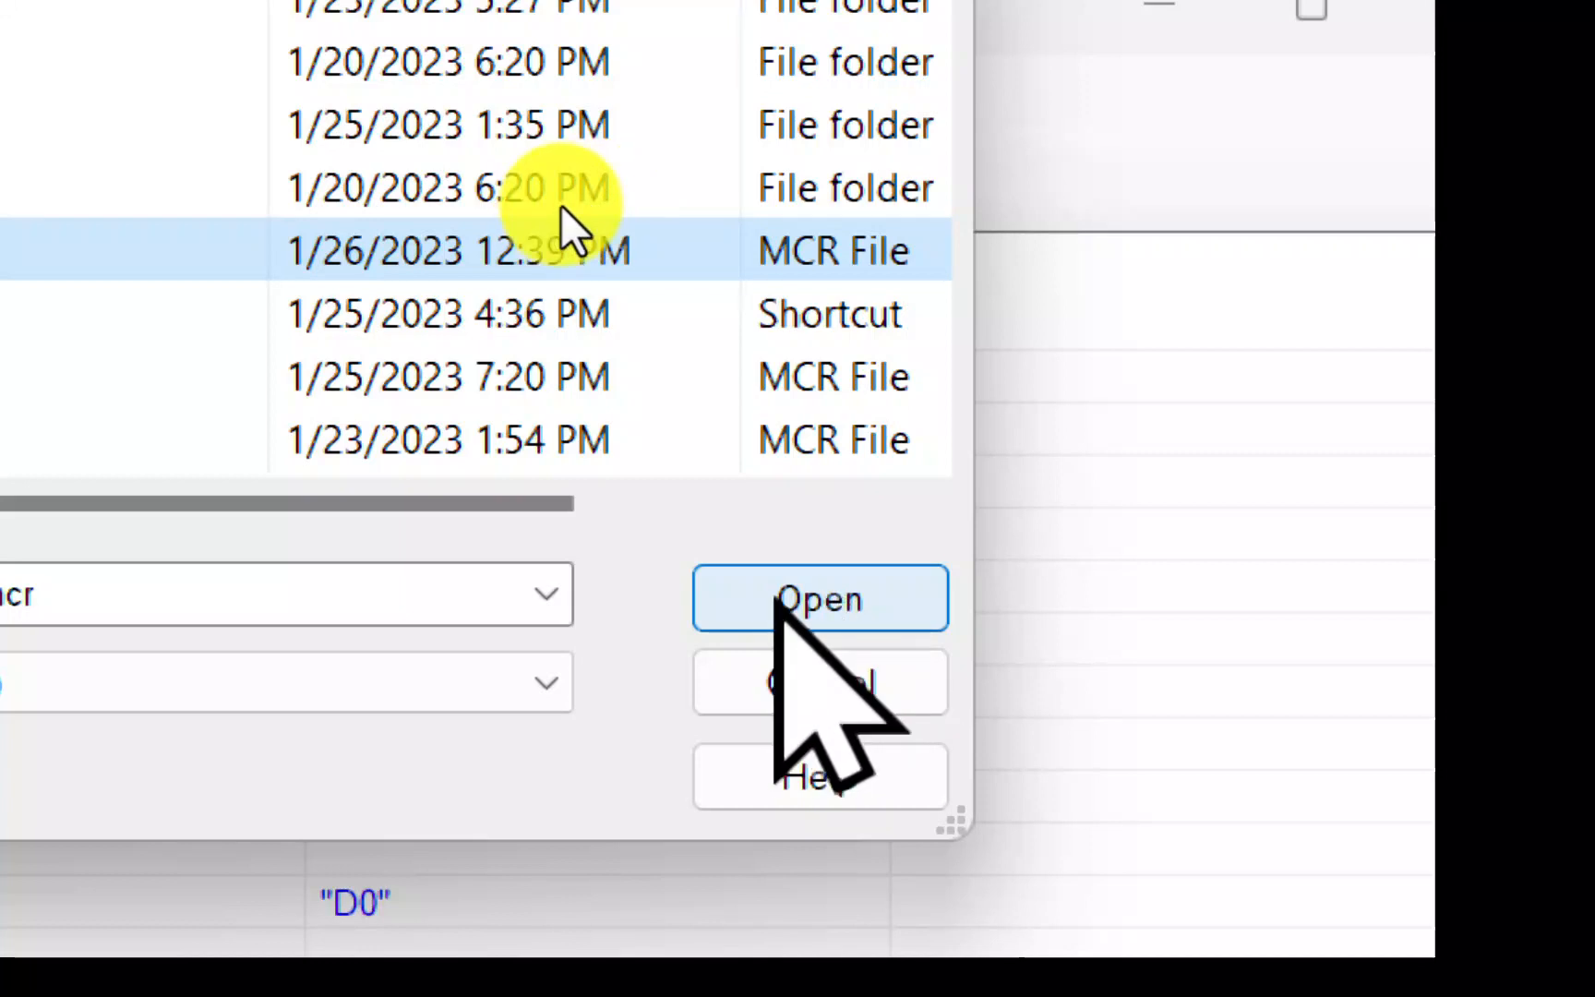
{"action": "left_click", "coordinate": [775, 598]}
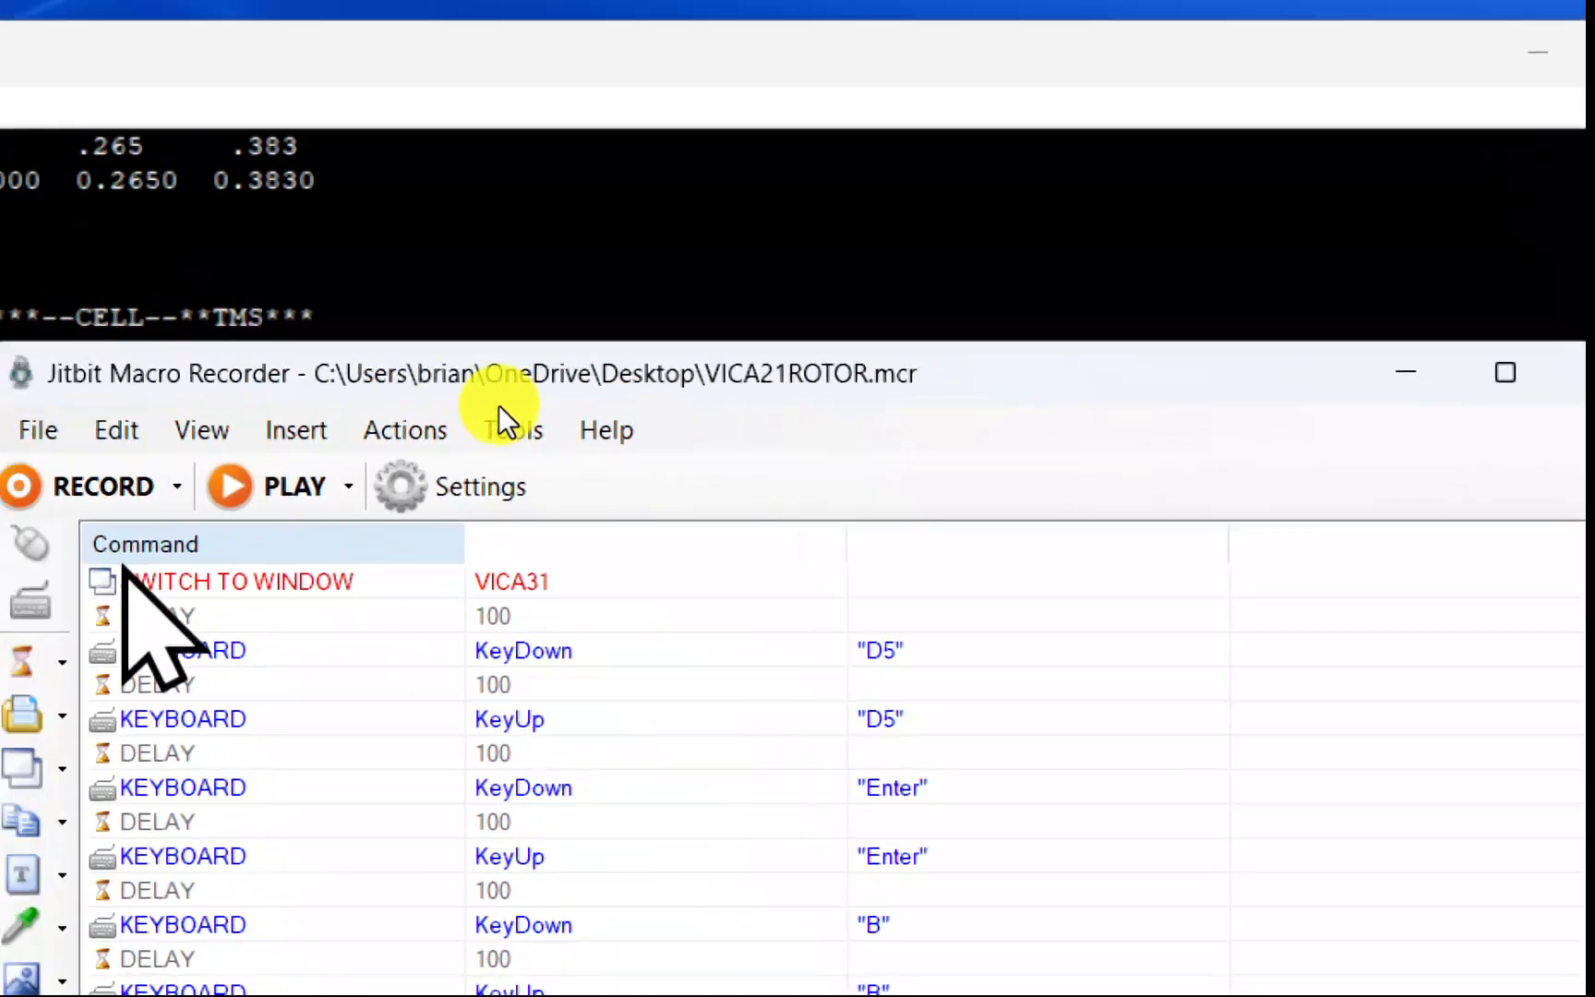
{"action": "left_click_drag", "start_coordinate": [340, 373], "coordinate": [986, 155]}
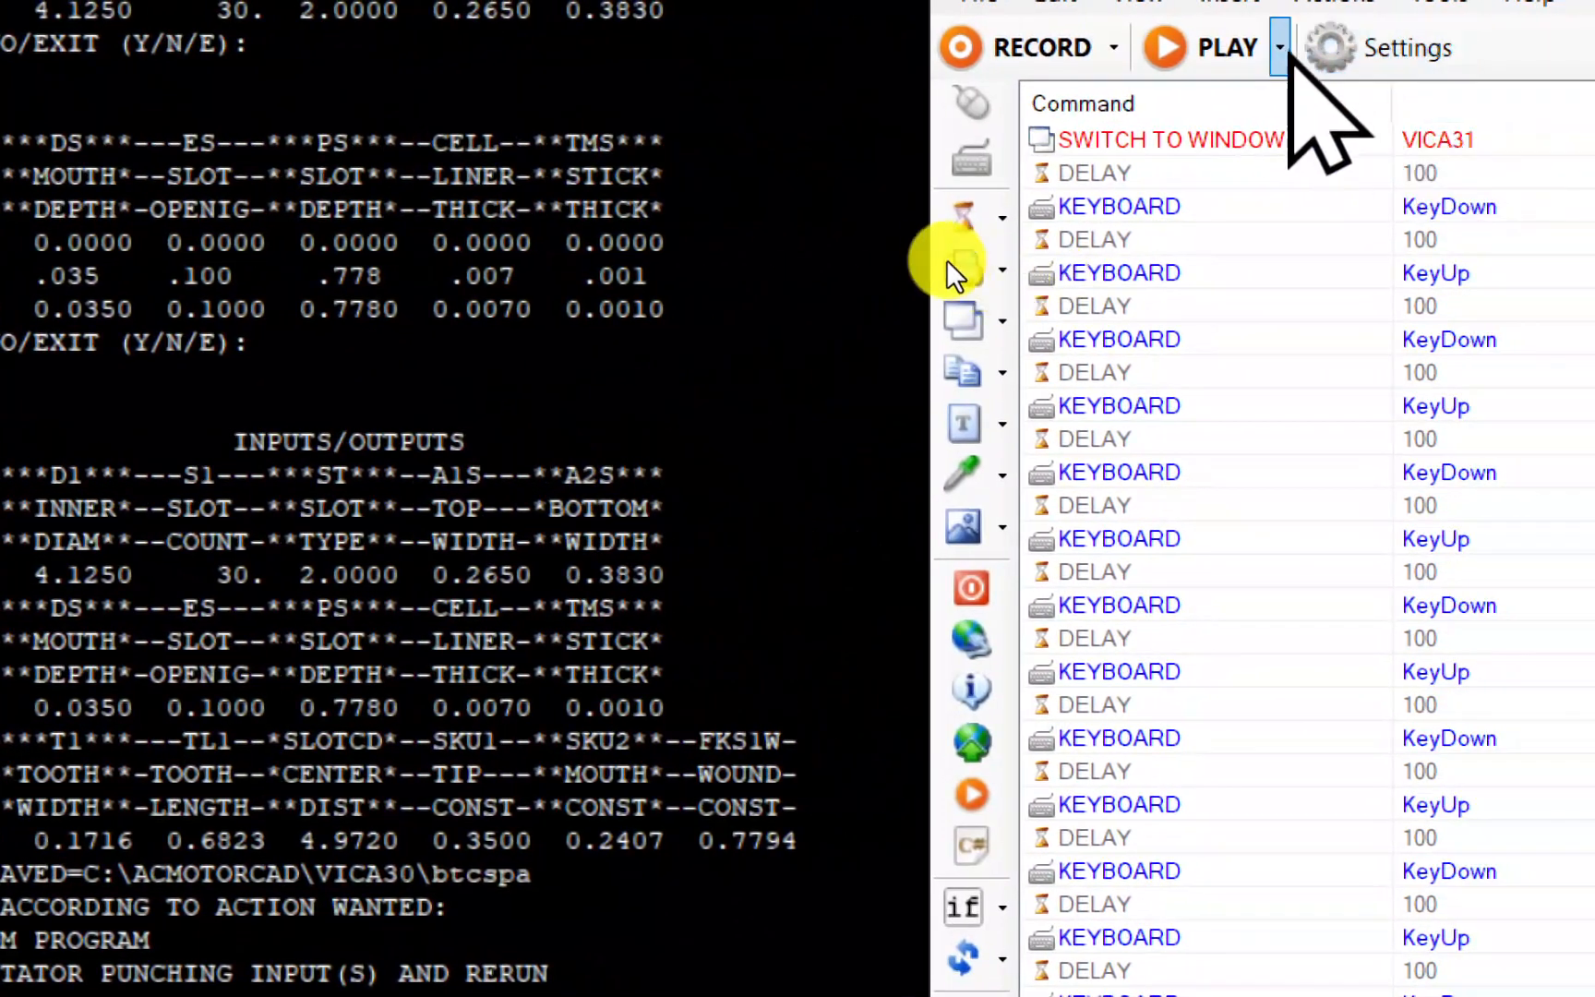
{"action": "left_click", "coordinate": [1233, 55]}
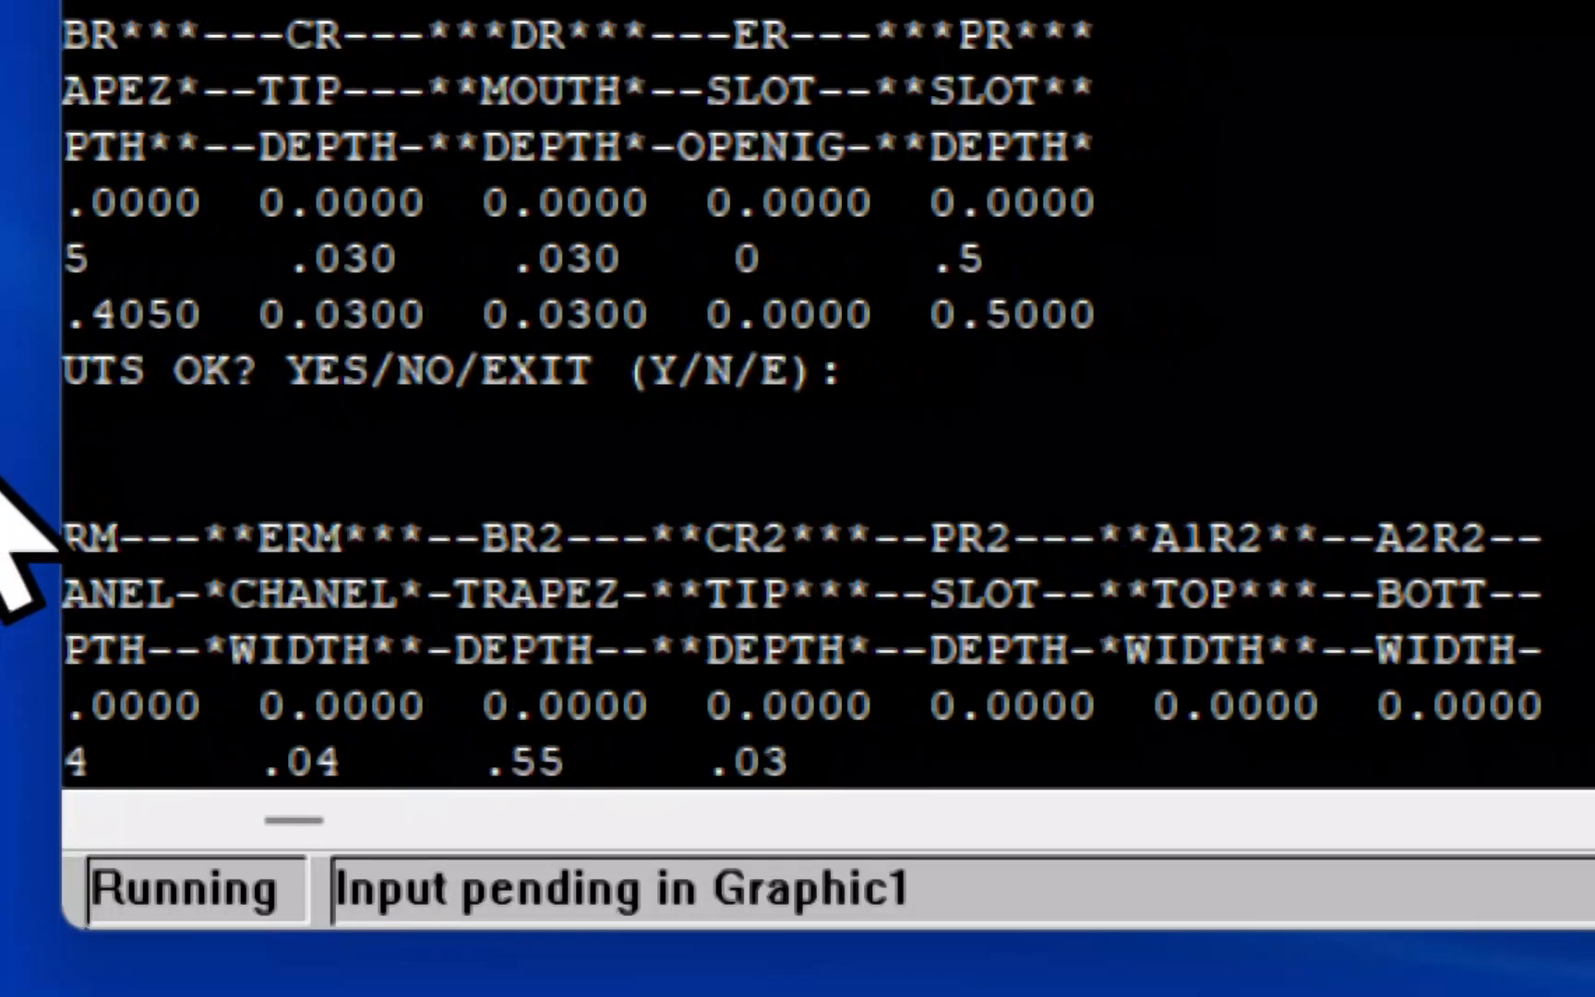
Enter rotor values PR2 slot depth 1.05, A1R2 top width .09 and A2R2 bottom width .08.
{"action": "type", "text": "1.05   .09"}
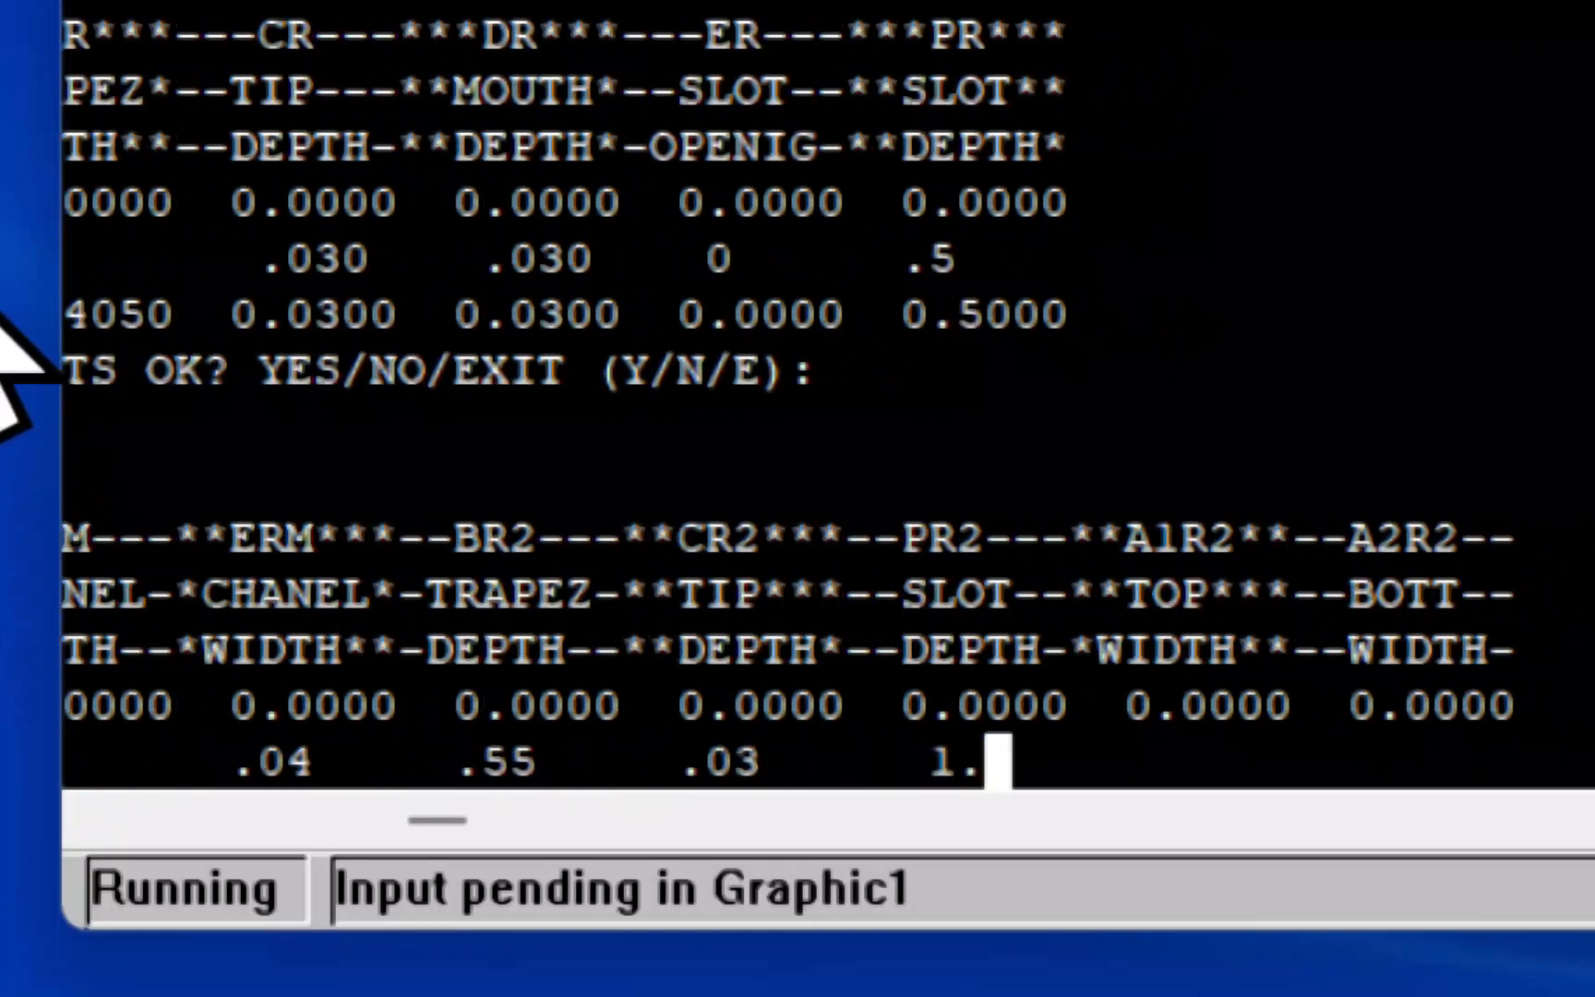
{"action": "type", "text": "      ."}
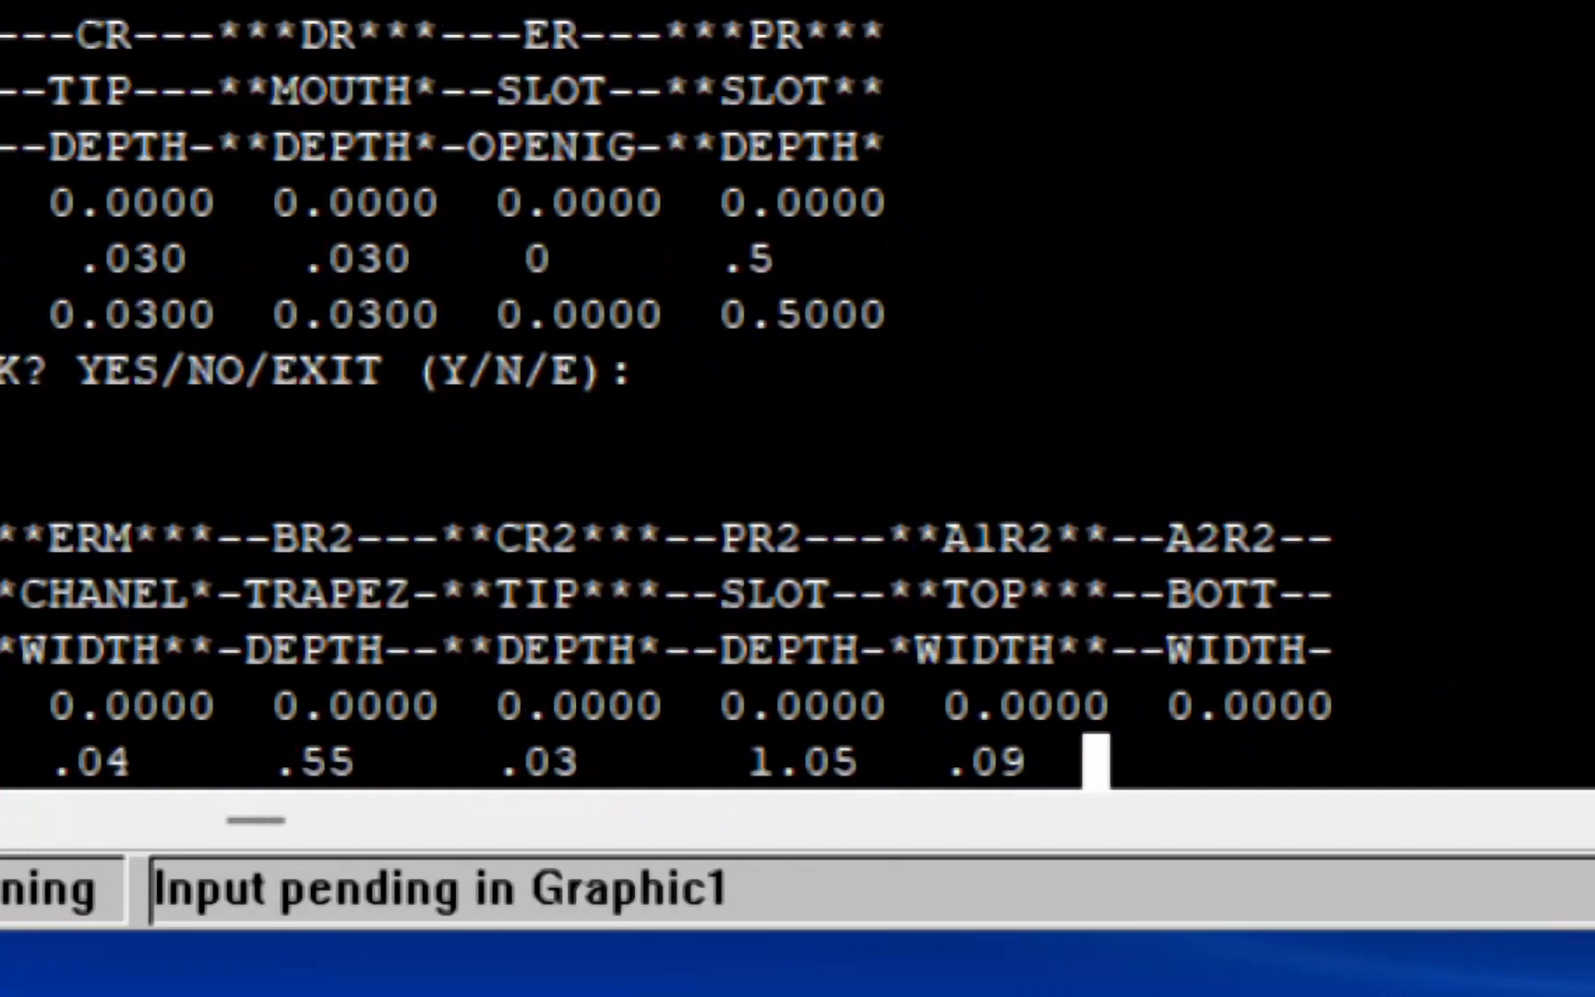
{"action": "type", "text": "08"}
{"action": "key", "text": "Return"}
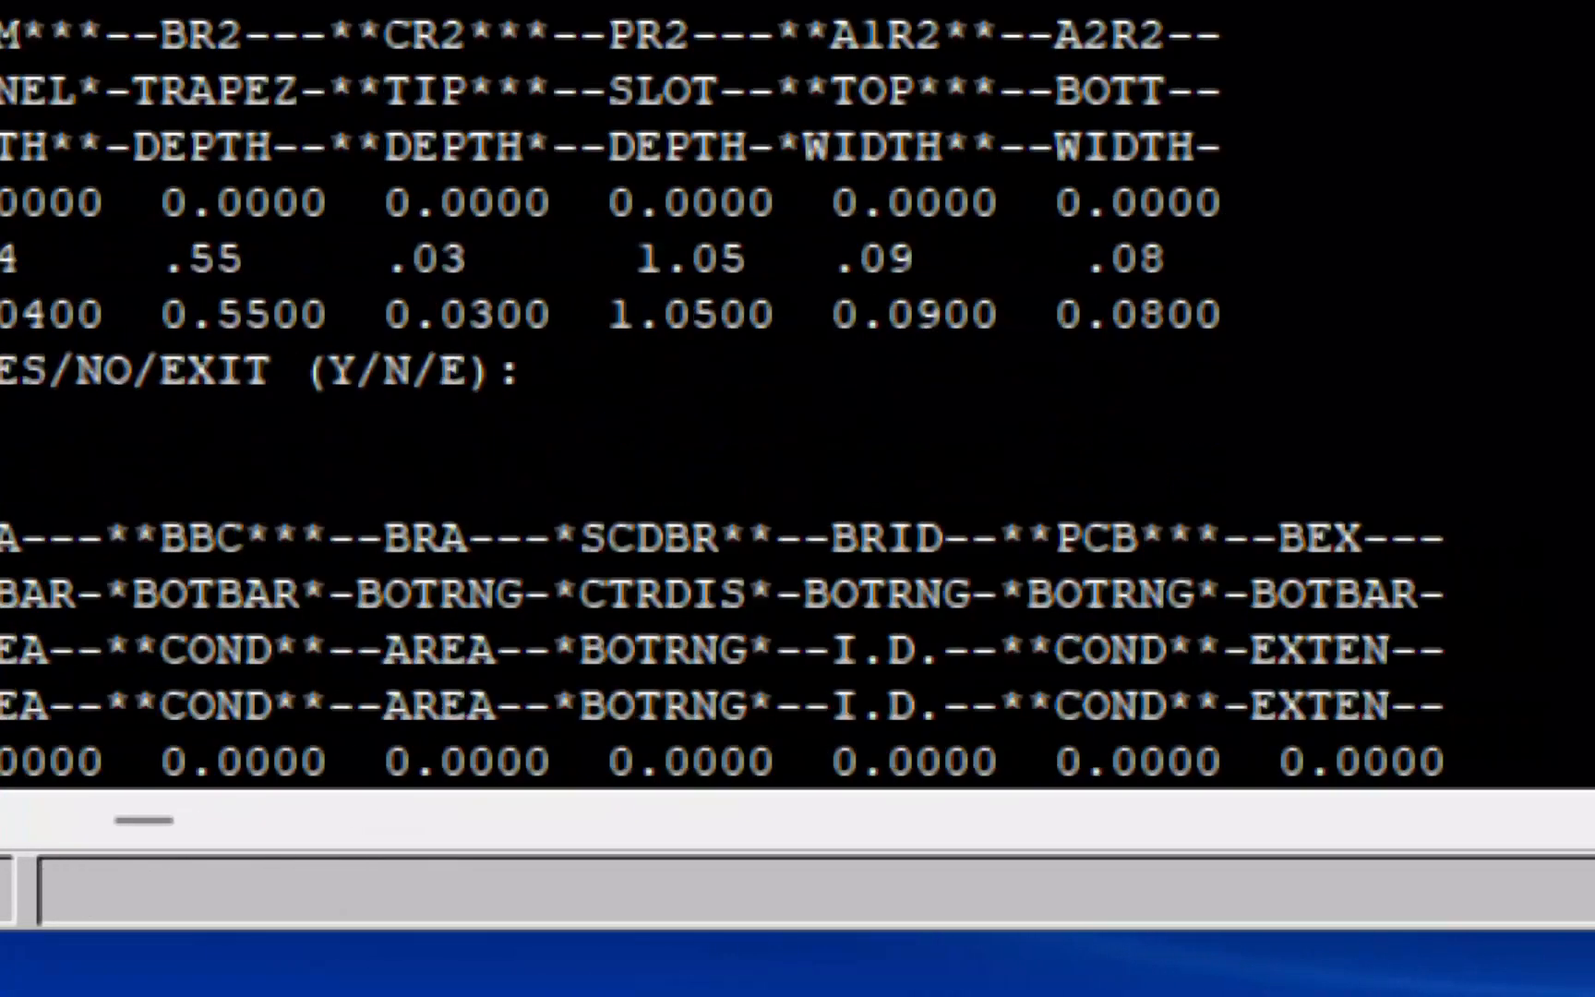
Enter 1 for the ratio and .1 for the bottom bar area, and stop the macro playback.
{"action": "type", "text": "1"}
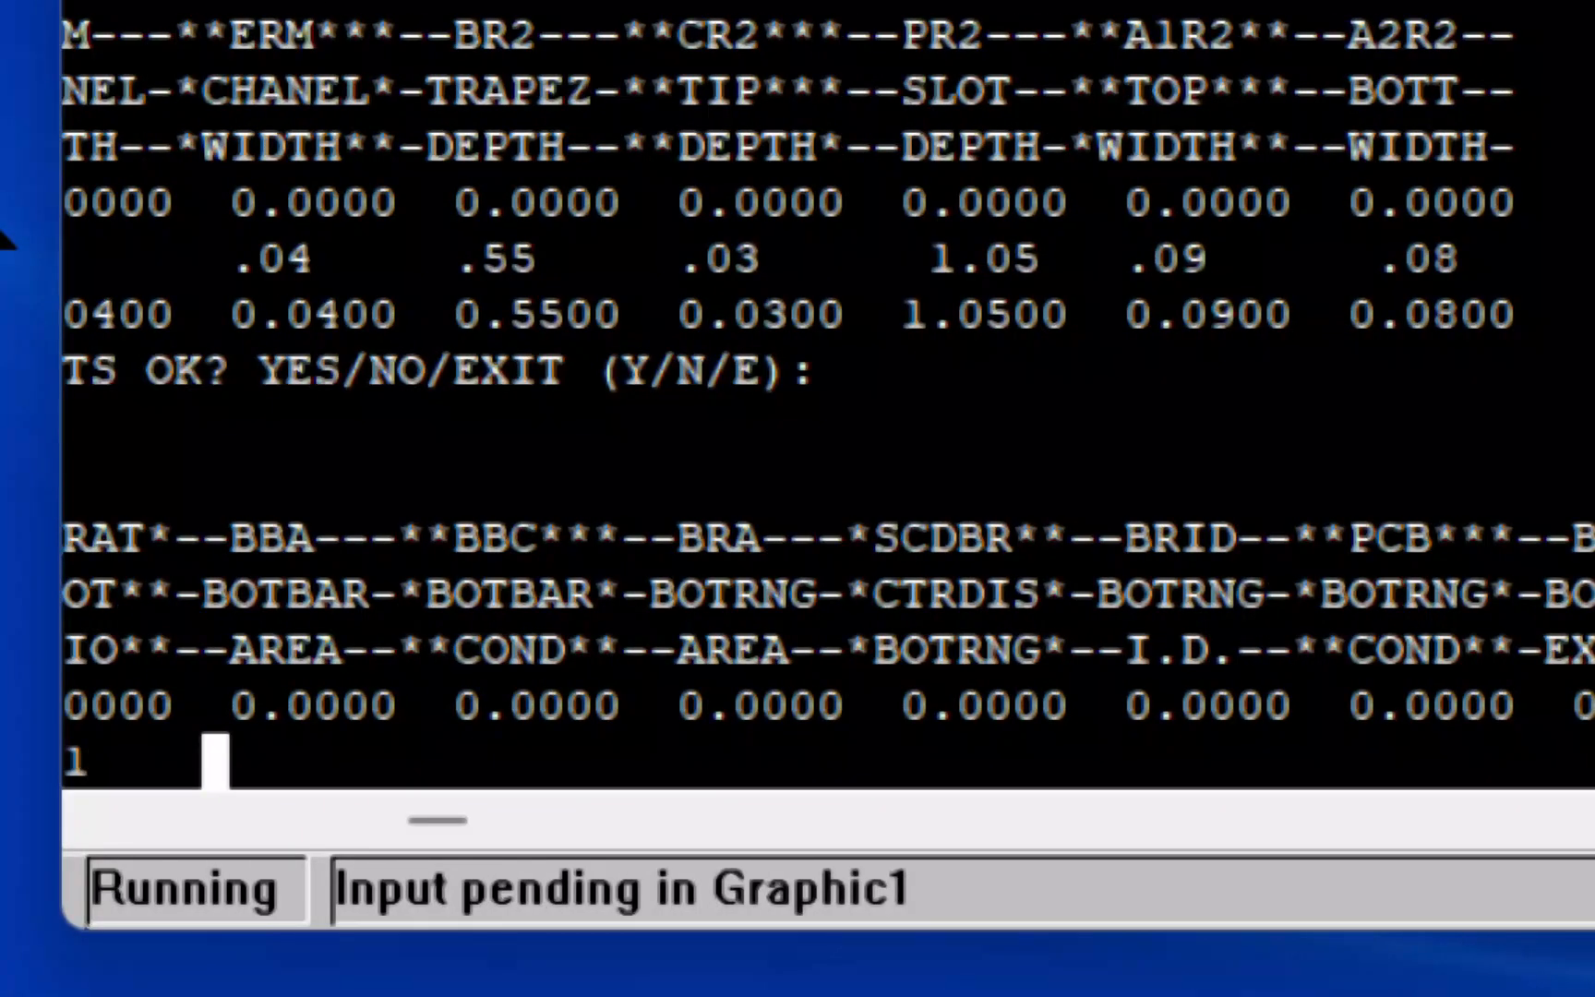
{"action": "type", "text": "      .1"}
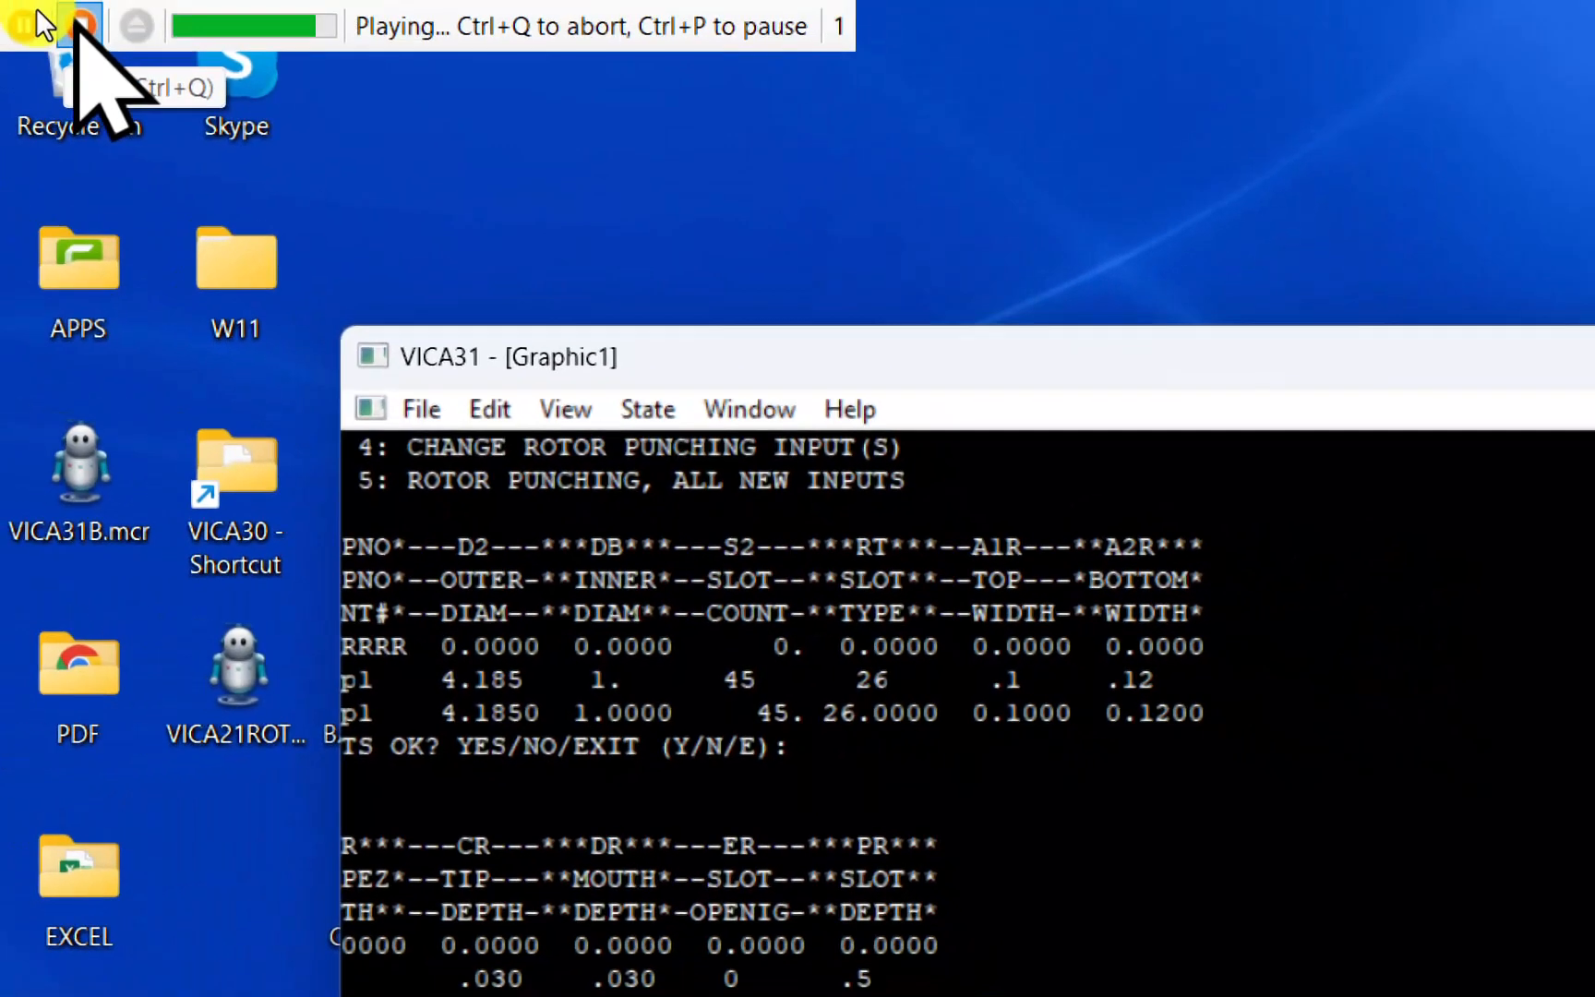
{"action": "left_click", "coordinate": [36, 8]}
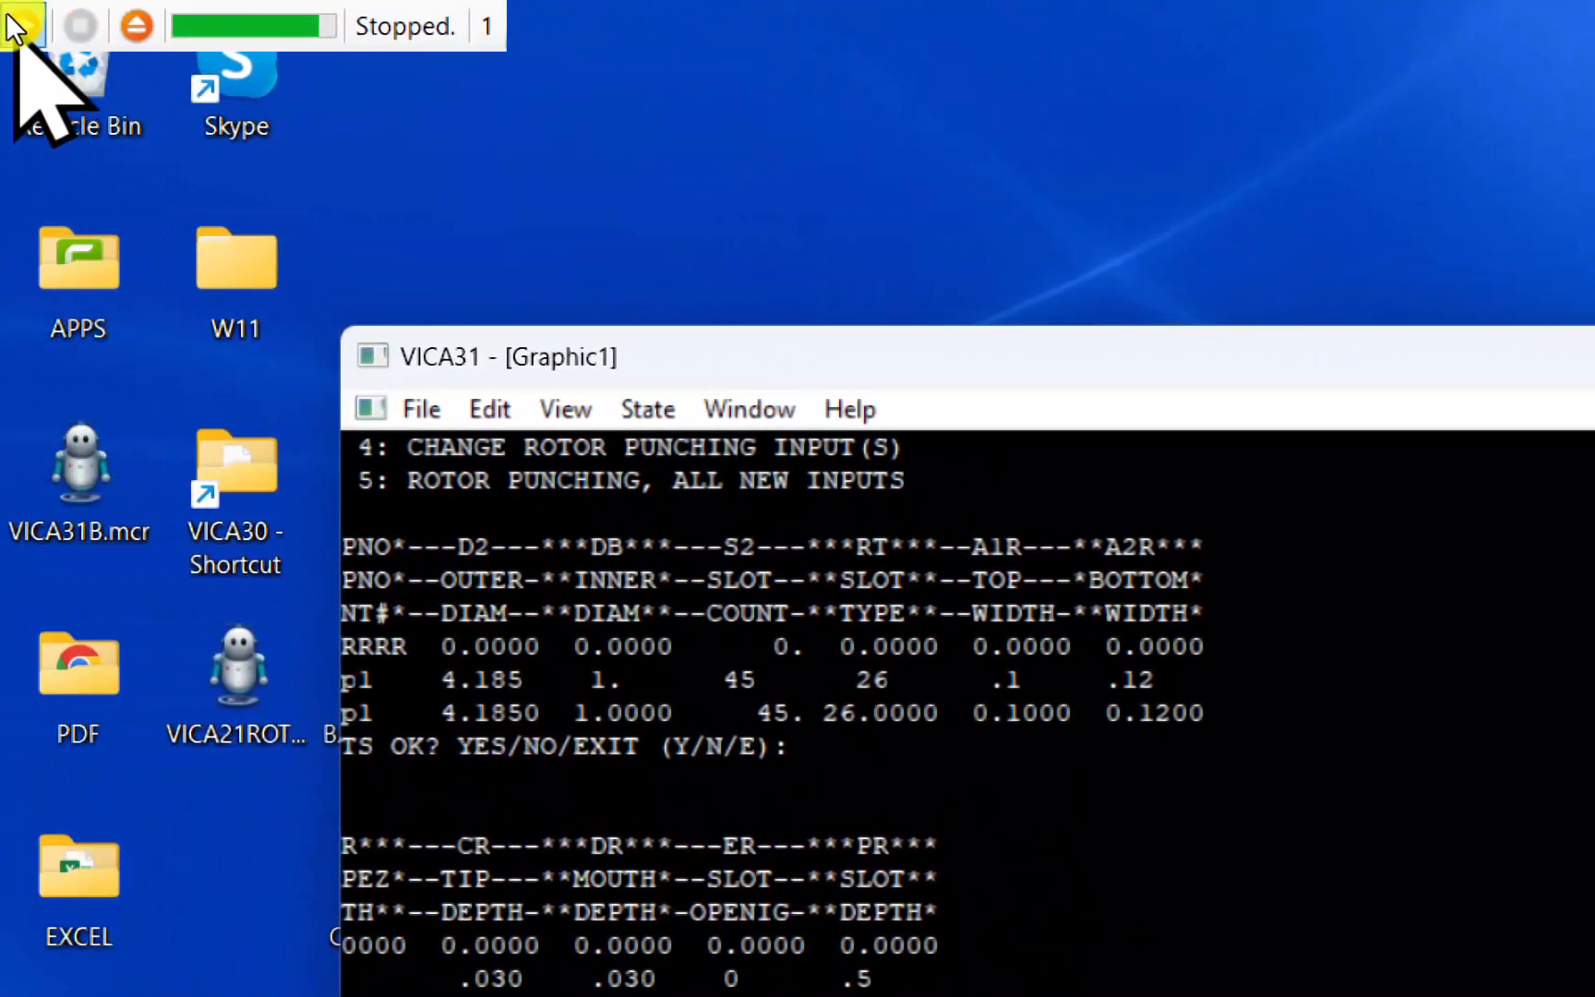
Play the rotor macro to enter bottom bar conductivity 50 and bottom ring area .1, and return focus to the VICA31 window.
{"action": "left_click", "coordinate": [21, 26]}
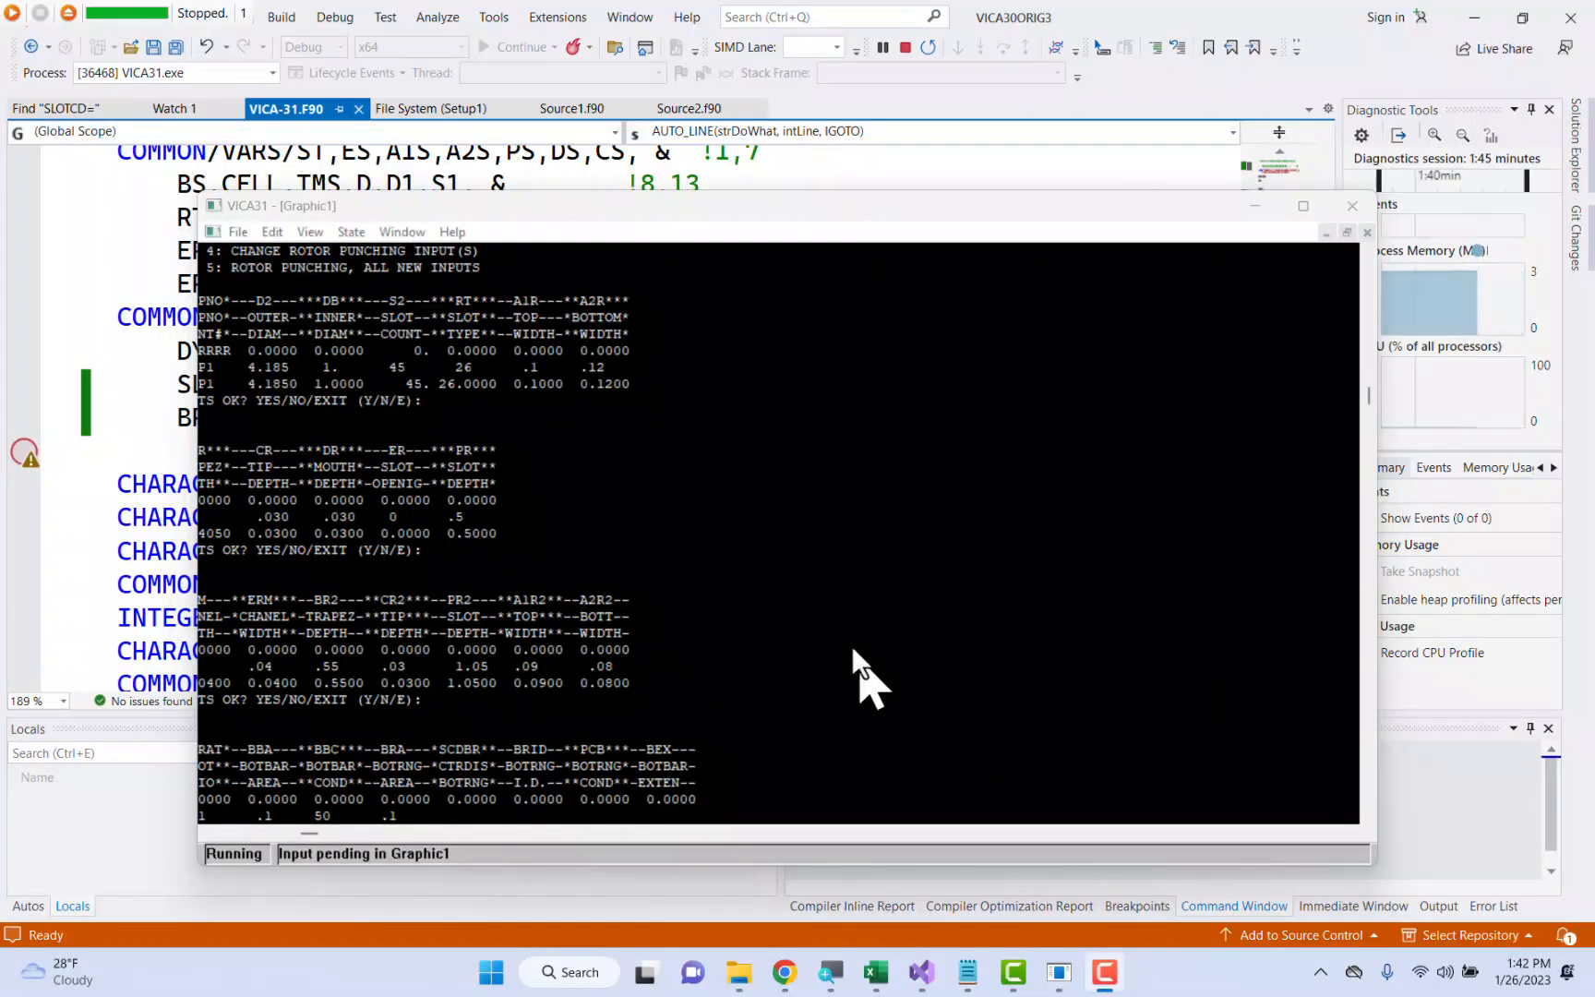
{"action": "left_click", "coordinate": [796, 221]}
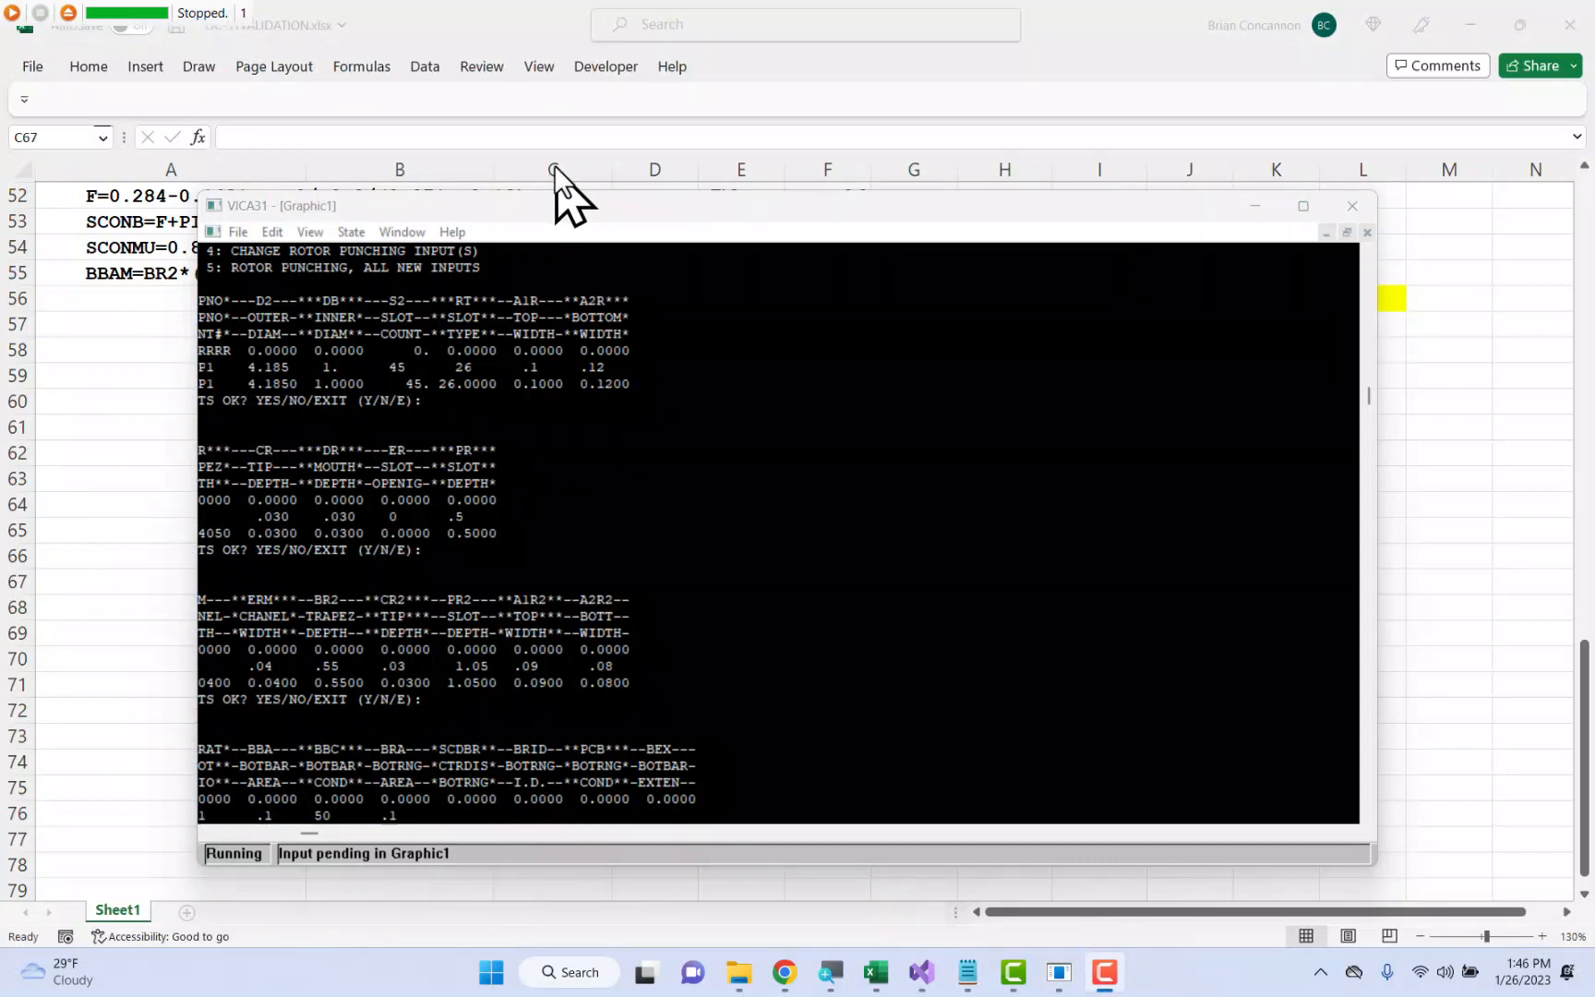
{"action": "left_click", "coordinate": [553, 164]}
{"action": "left_click", "coordinate": [688, 203]}
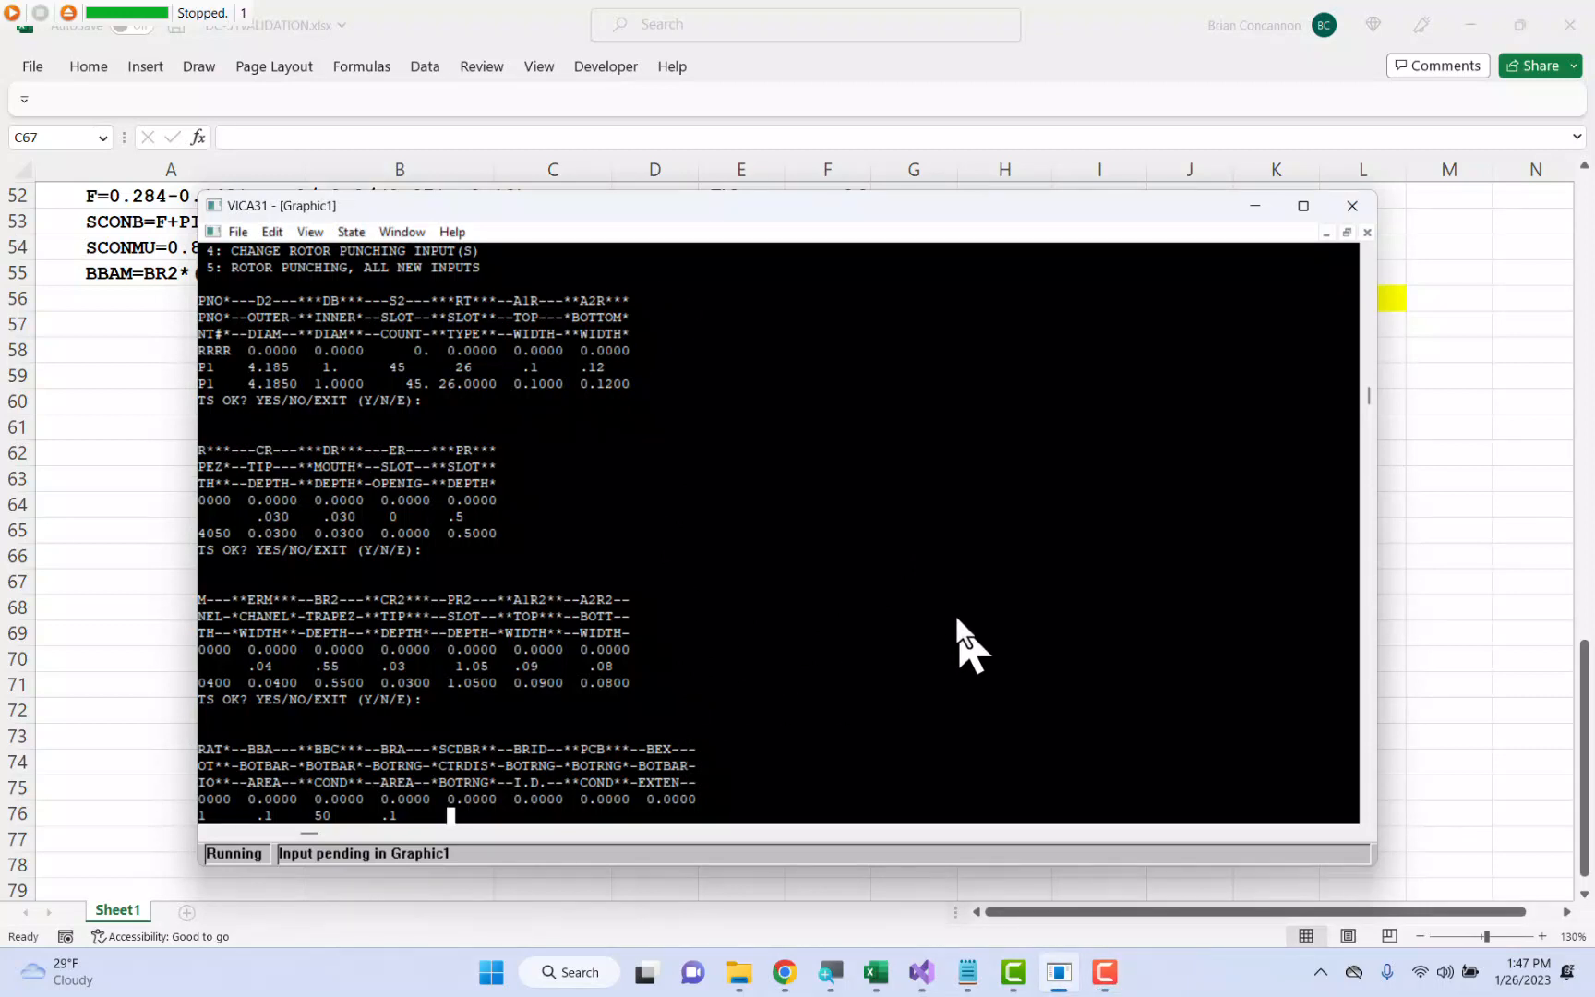
Enter 0 for SCDBR, BRID, PCB and BEX, closing the audio troubleshooter, and submit the input row.
{"action": "type", "text": "0"}
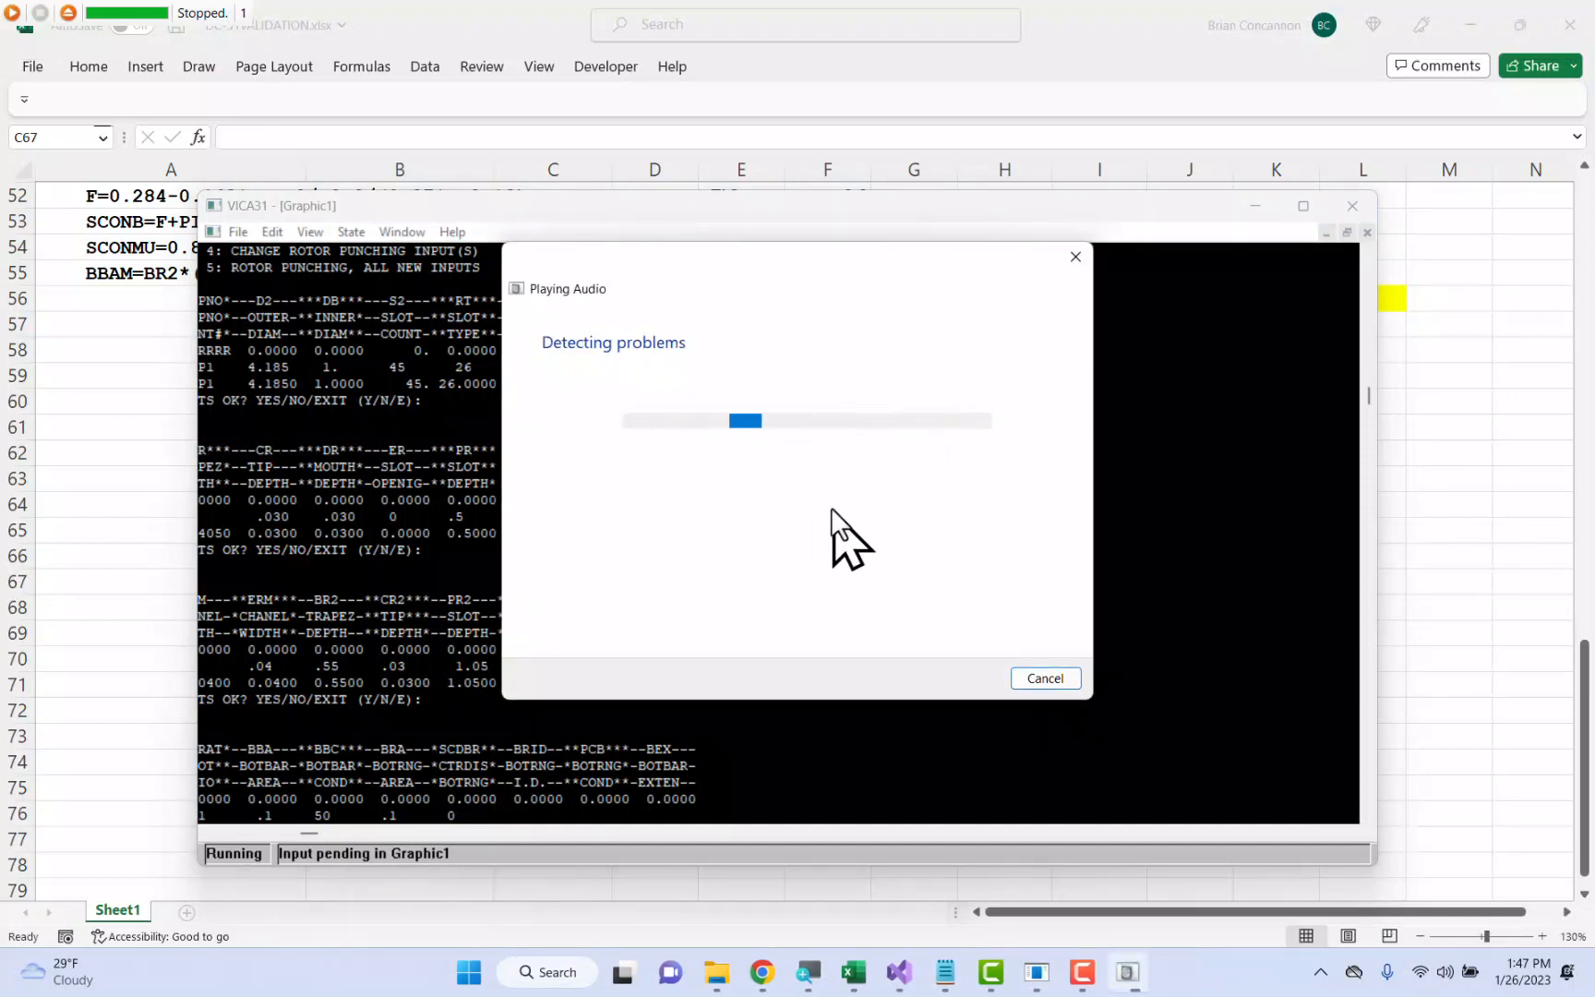
{"action": "left_click", "coordinate": [1070, 257]}
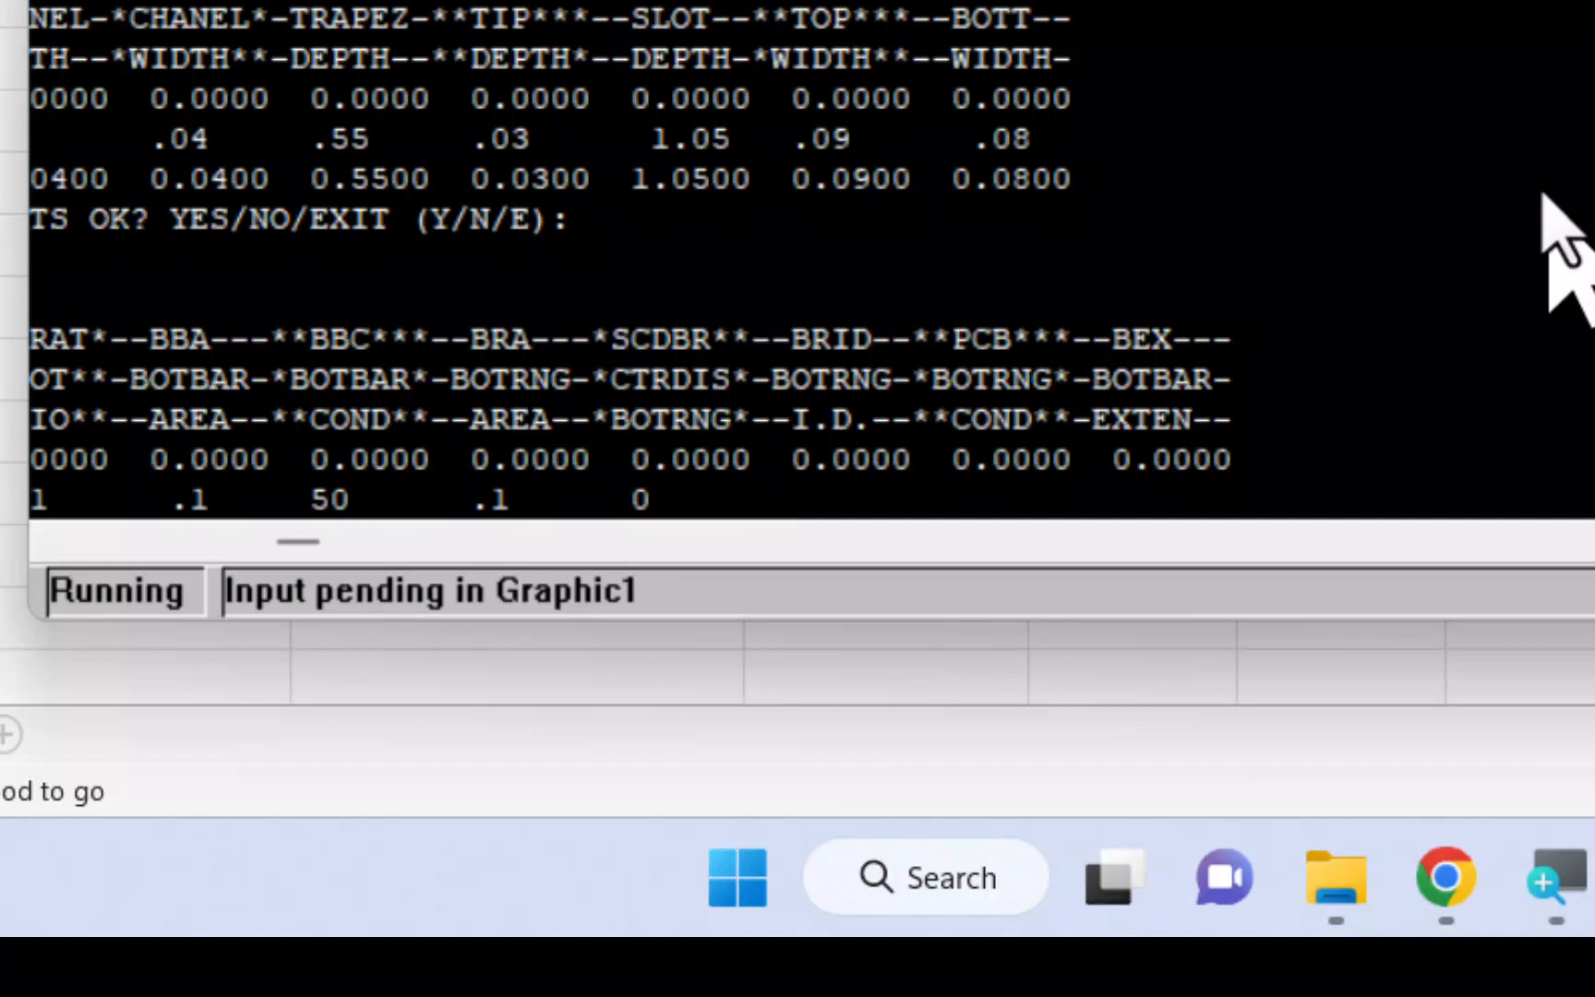
{"action": "type", "text": "0       0"}
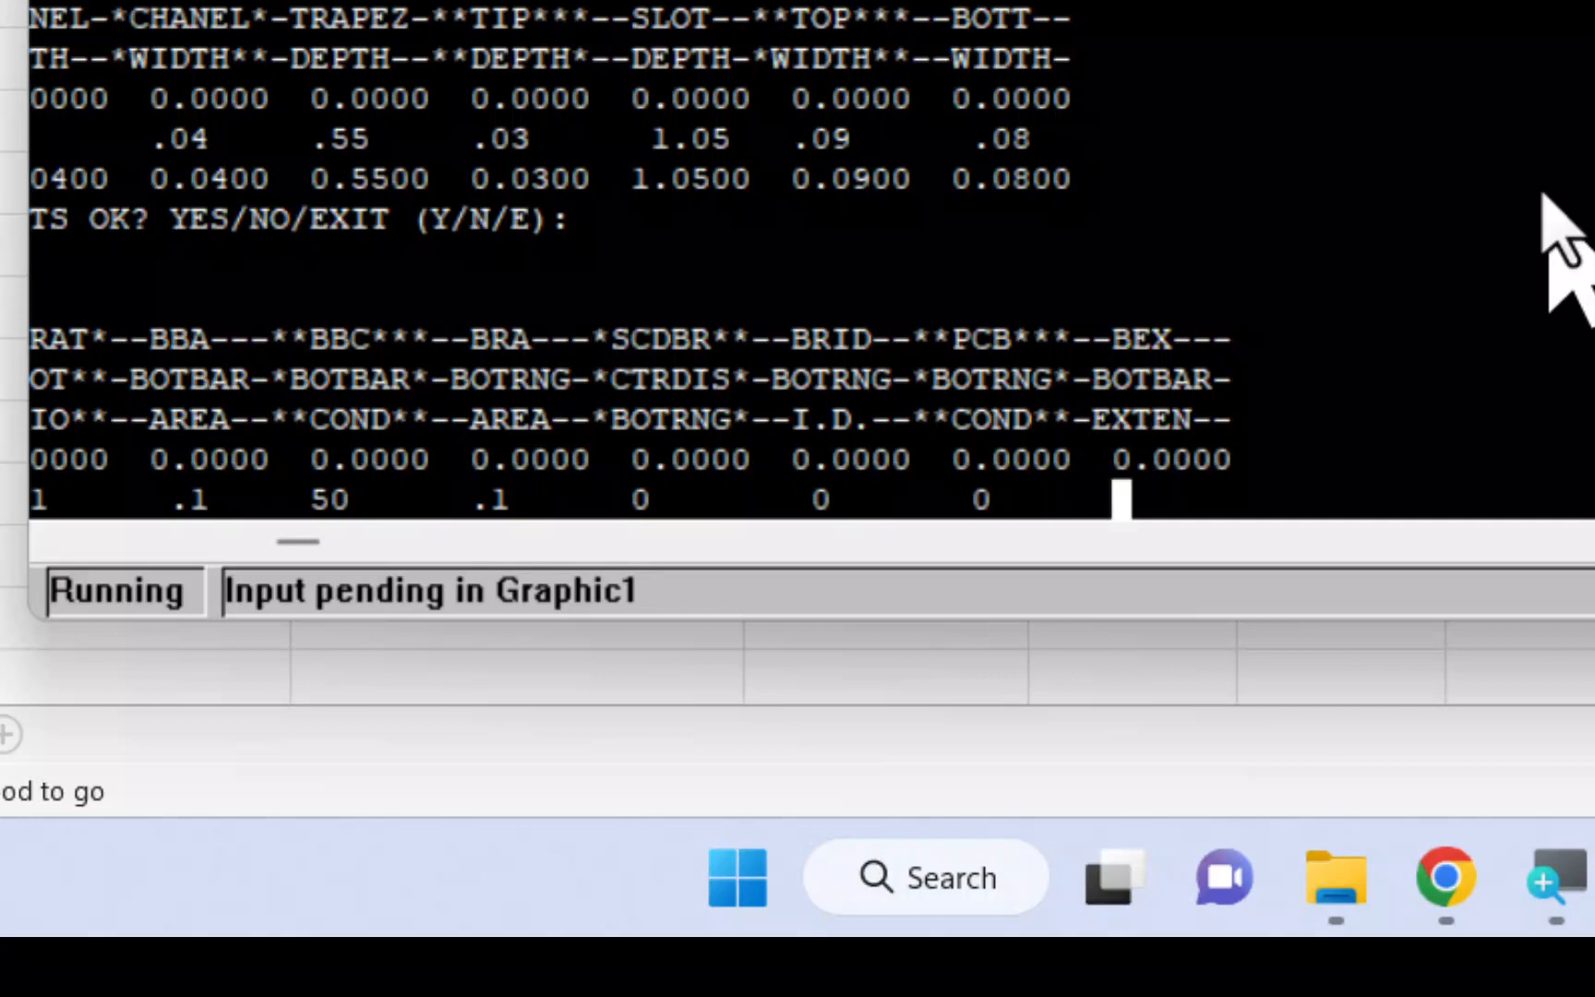
{"action": "type", "text": "      0"}
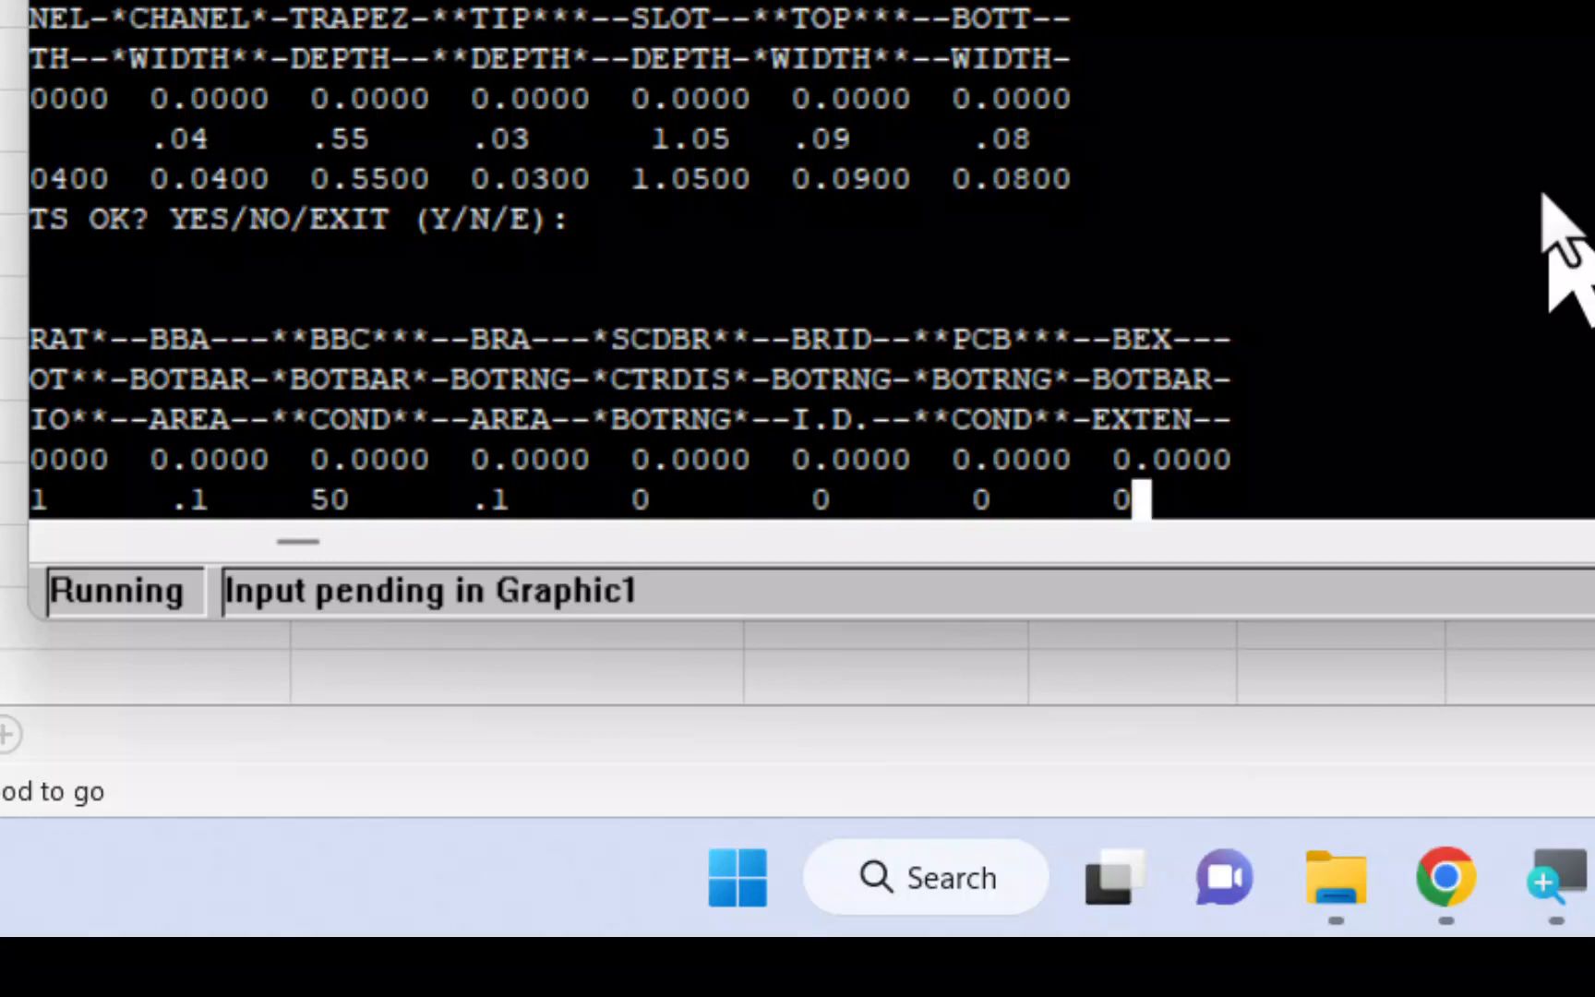
{"action": "key", "text": "Return"}
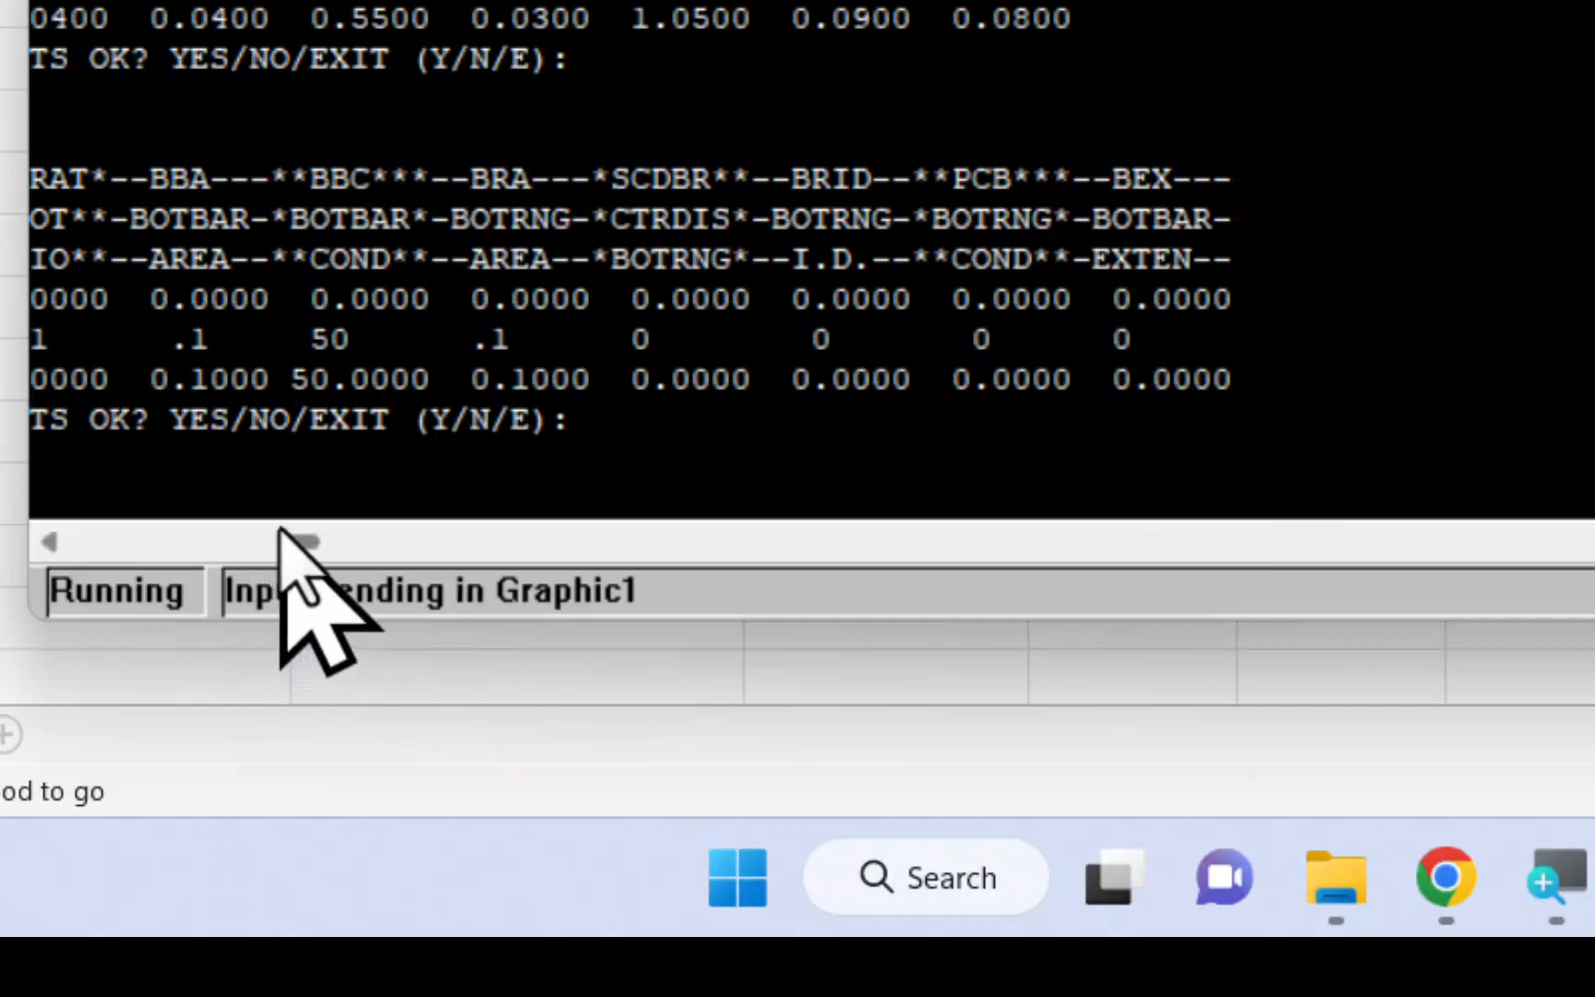
Accept the rotor inputs with Y to calculate and save the punching file, and exit the program with option 1.
{"action": "left_click_drag", "start_coordinate": [283, 537], "coordinate": [51, 544]}
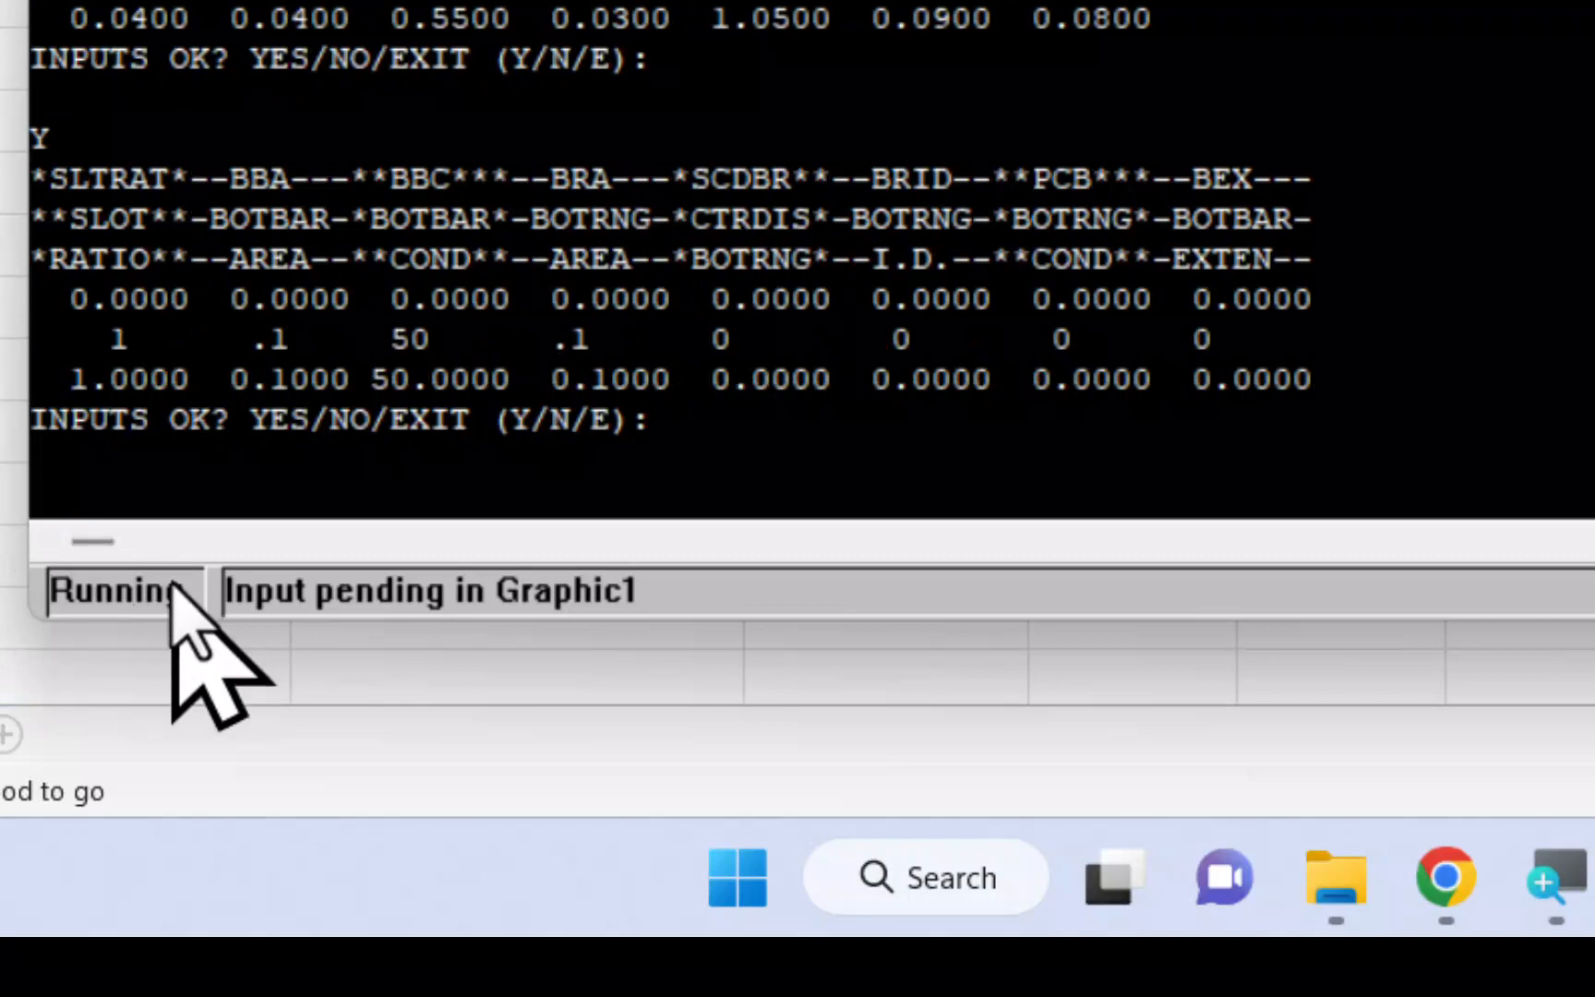
{"action": "type", "text": "Y"}
{"action": "key", "text": "Return"}
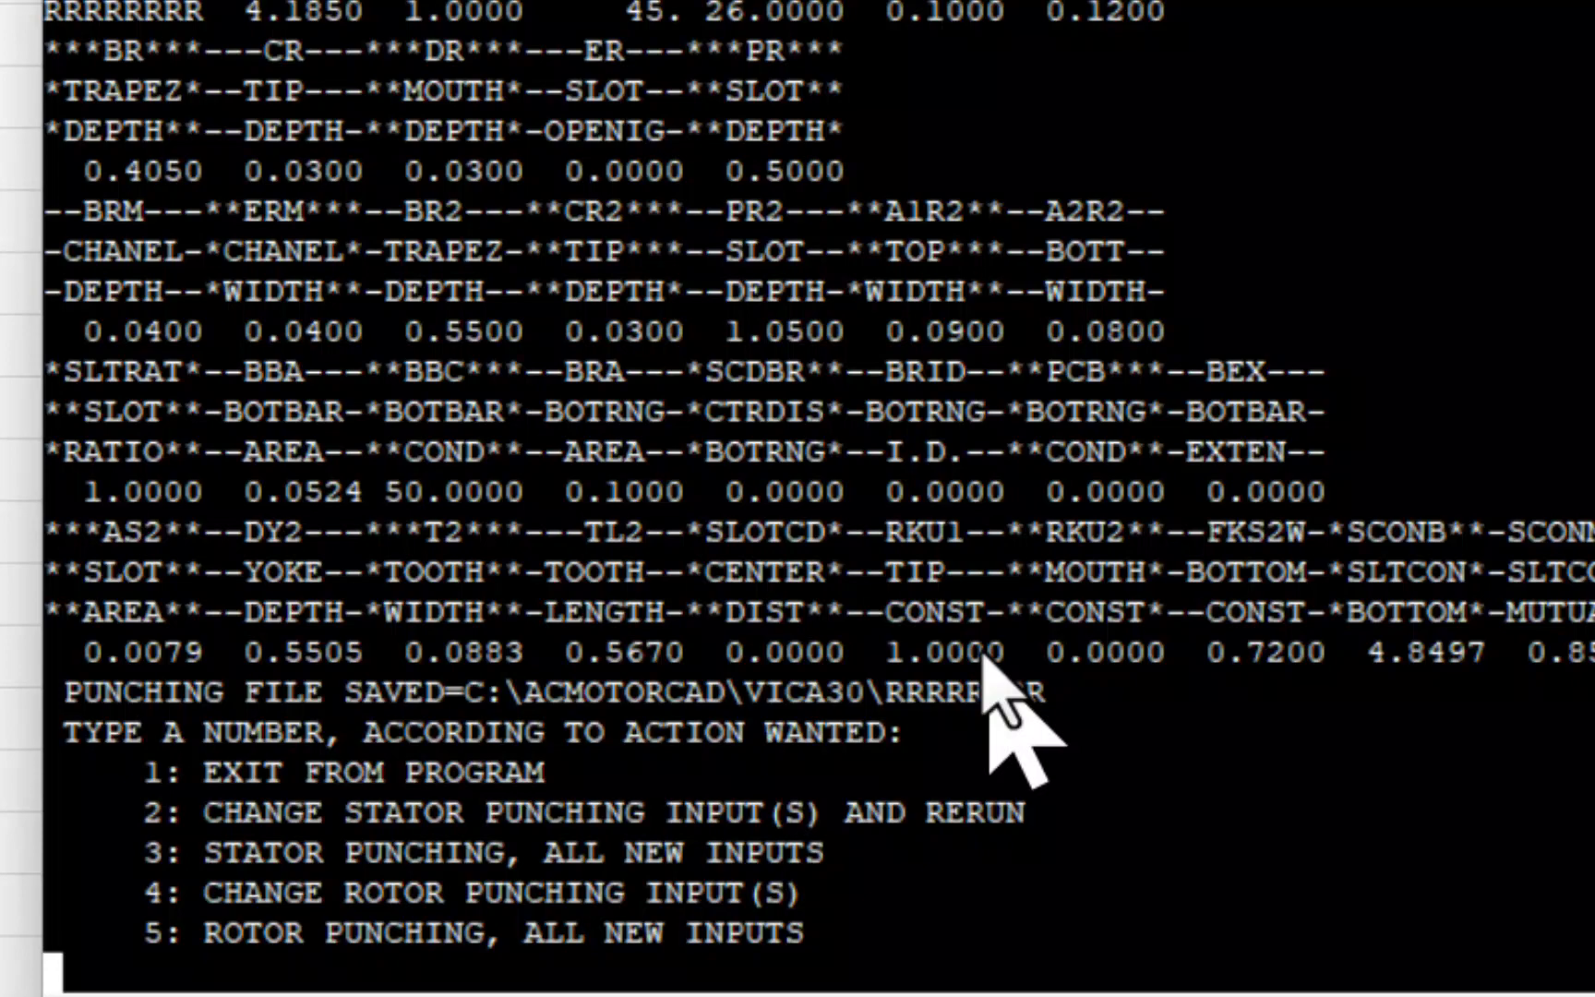
{"action": "type", "text": "1"}
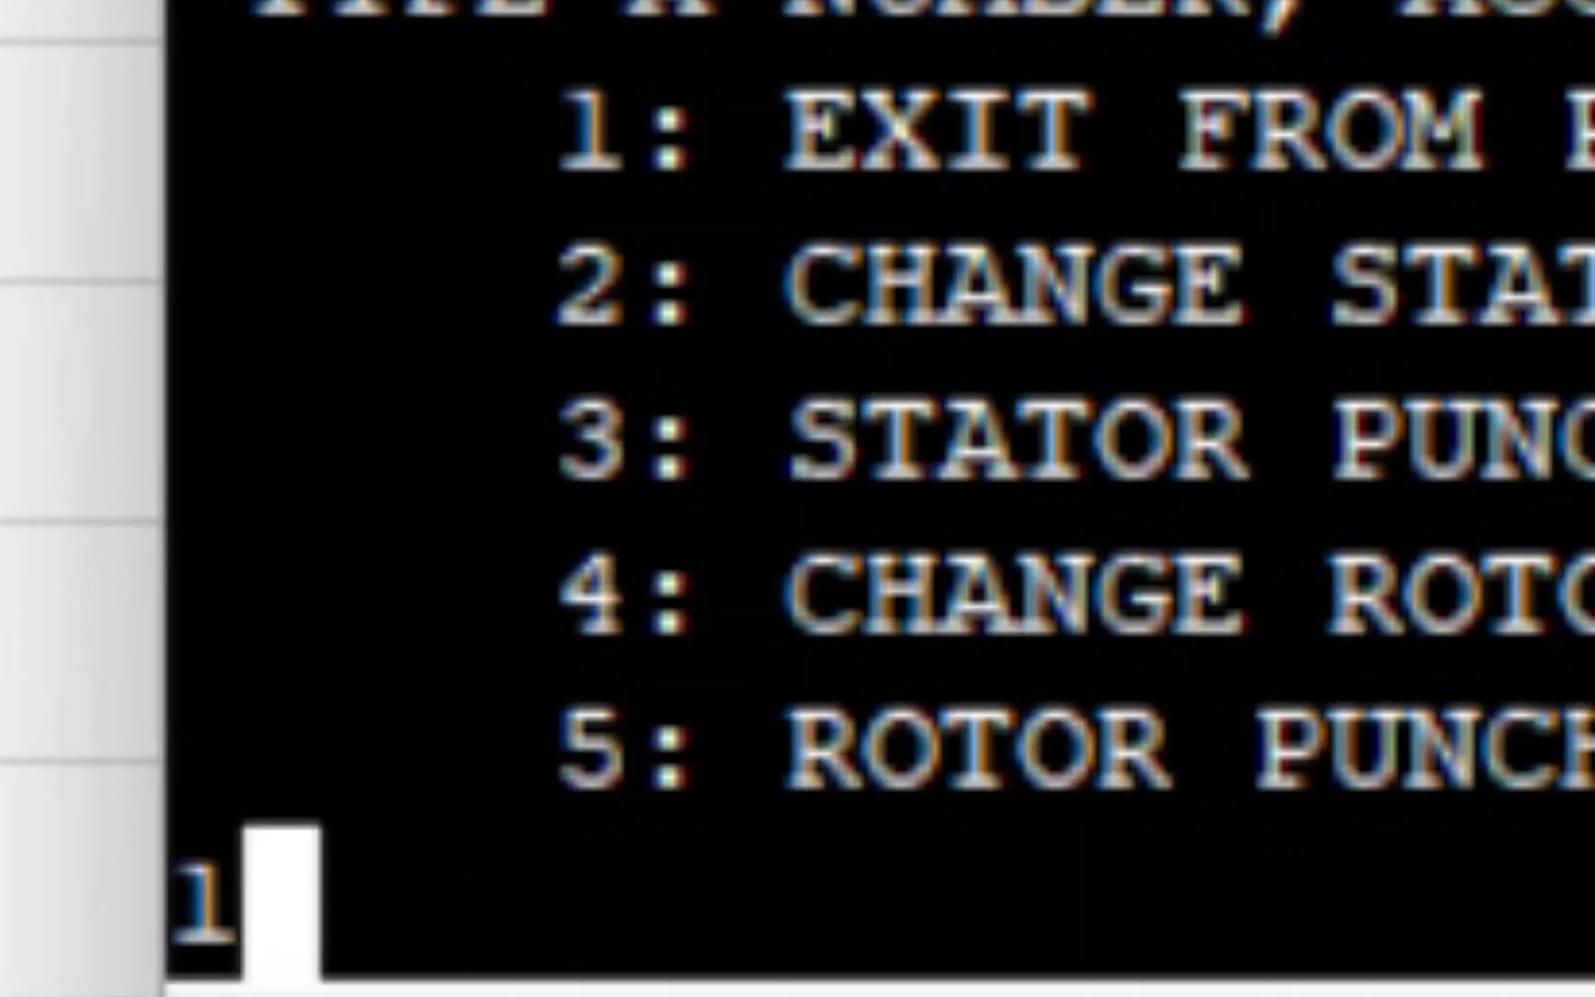
{"action": "key", "text": "Return"}
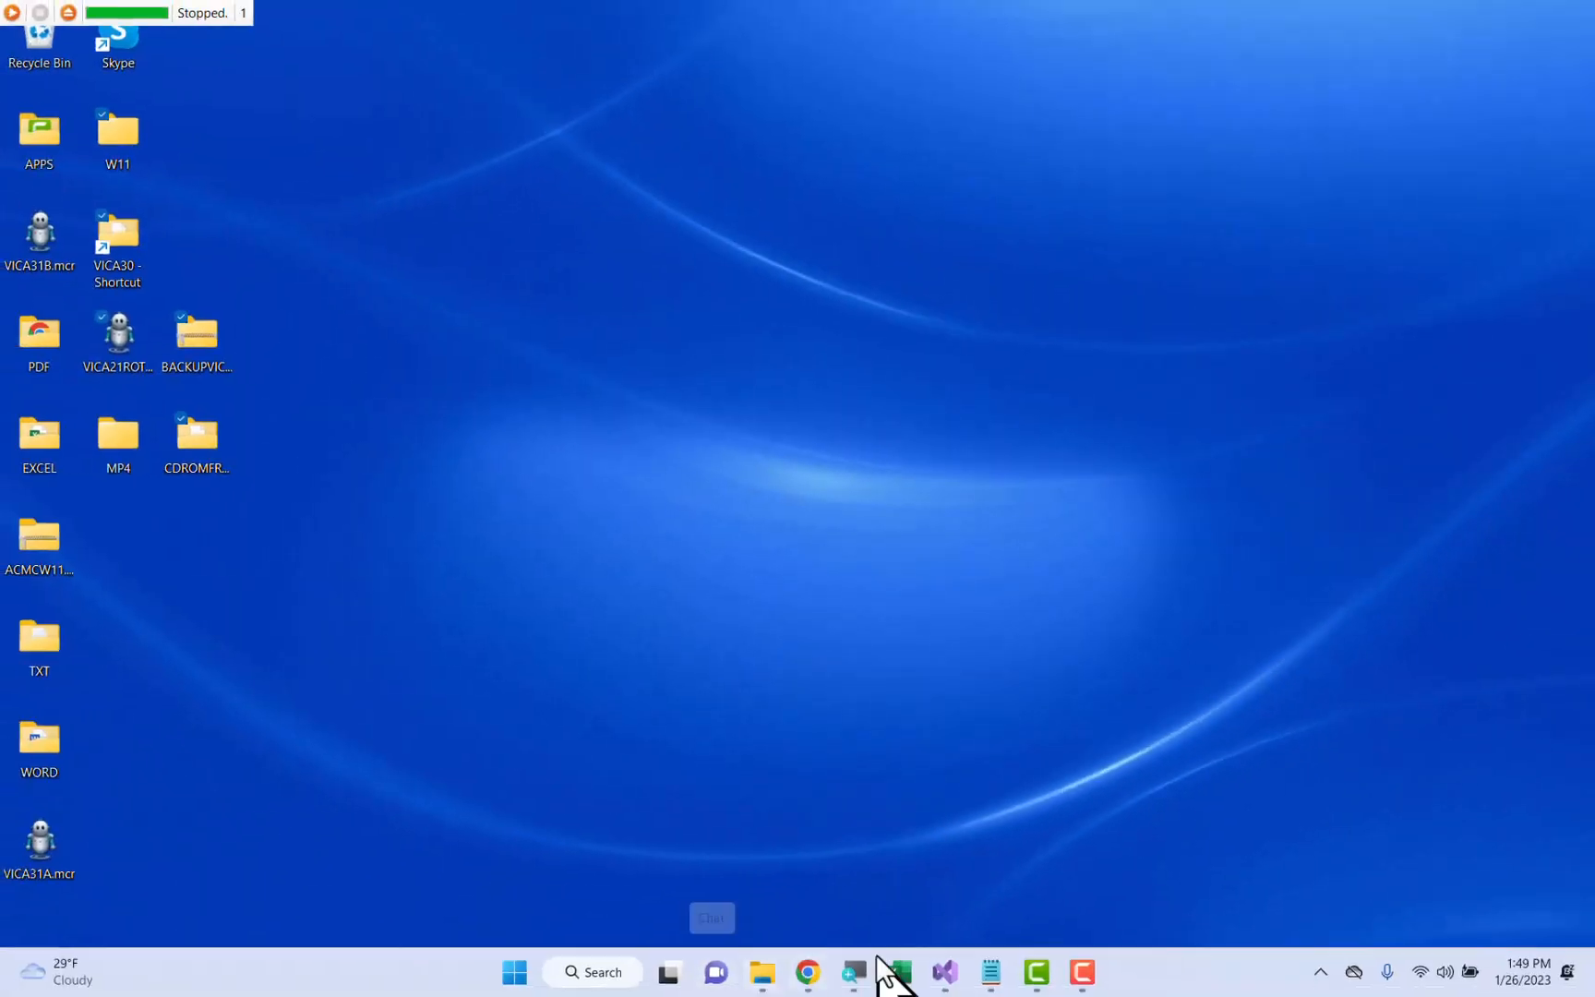
Open the RRRRRRRR file from the VICA30 folder in Notepad, review the saved rotor punching data and close the file.
{"action": "mouse_move", "coordinate": [766, 985]}
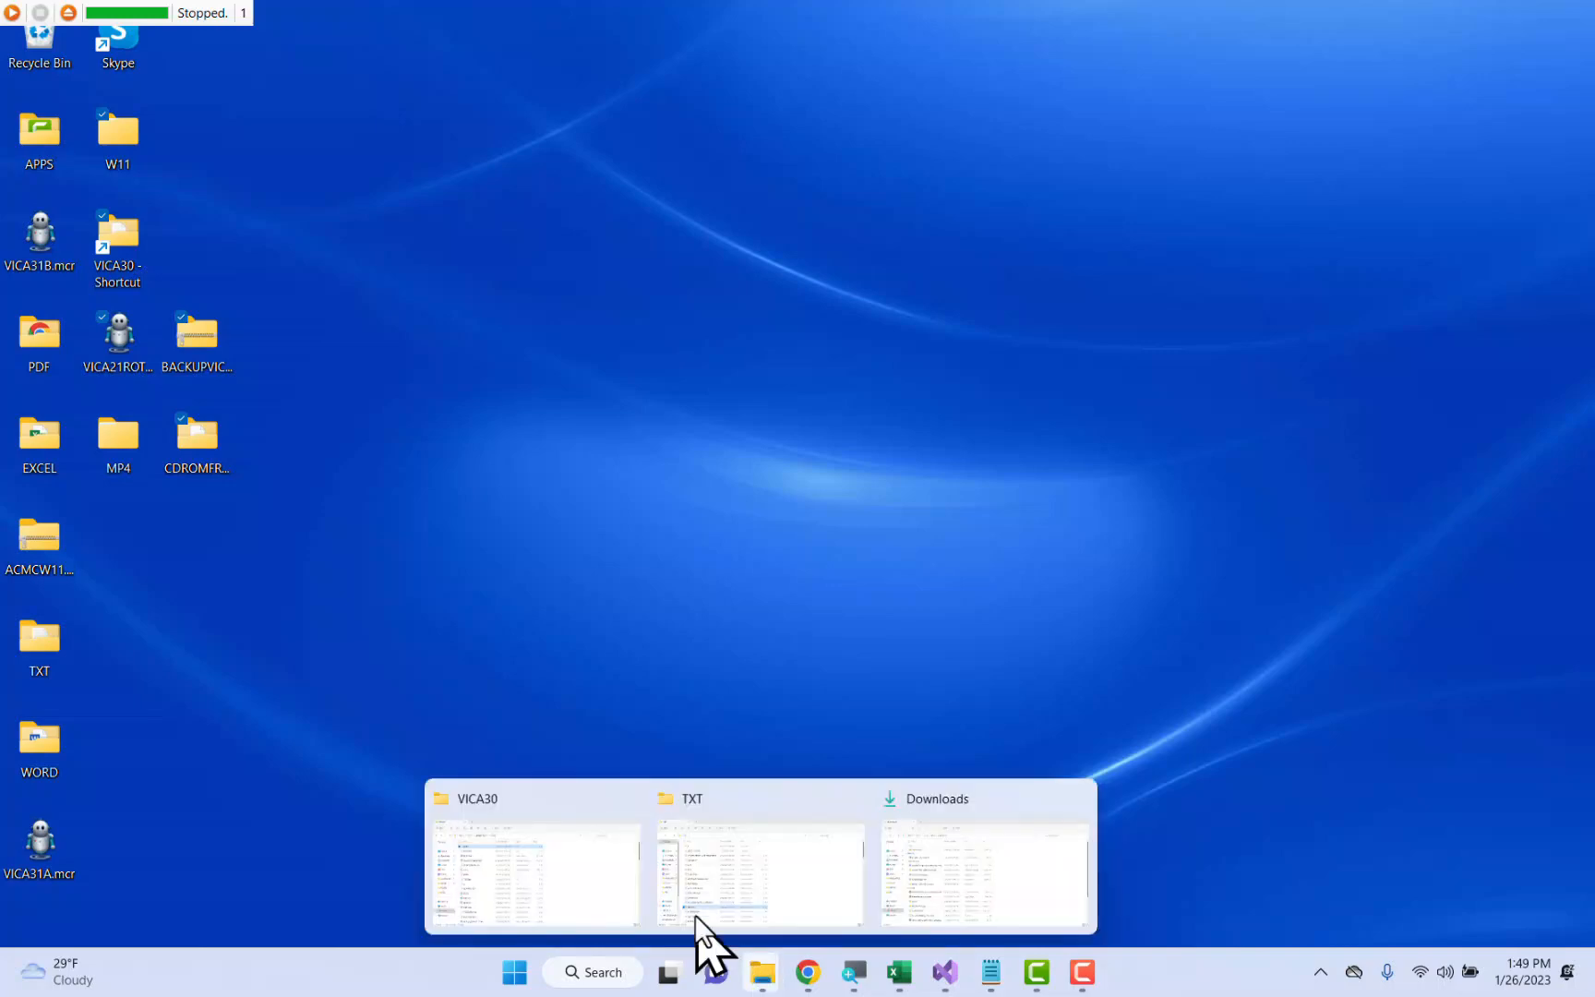
{"action": "left_click", "coordinate": [577, 870]}
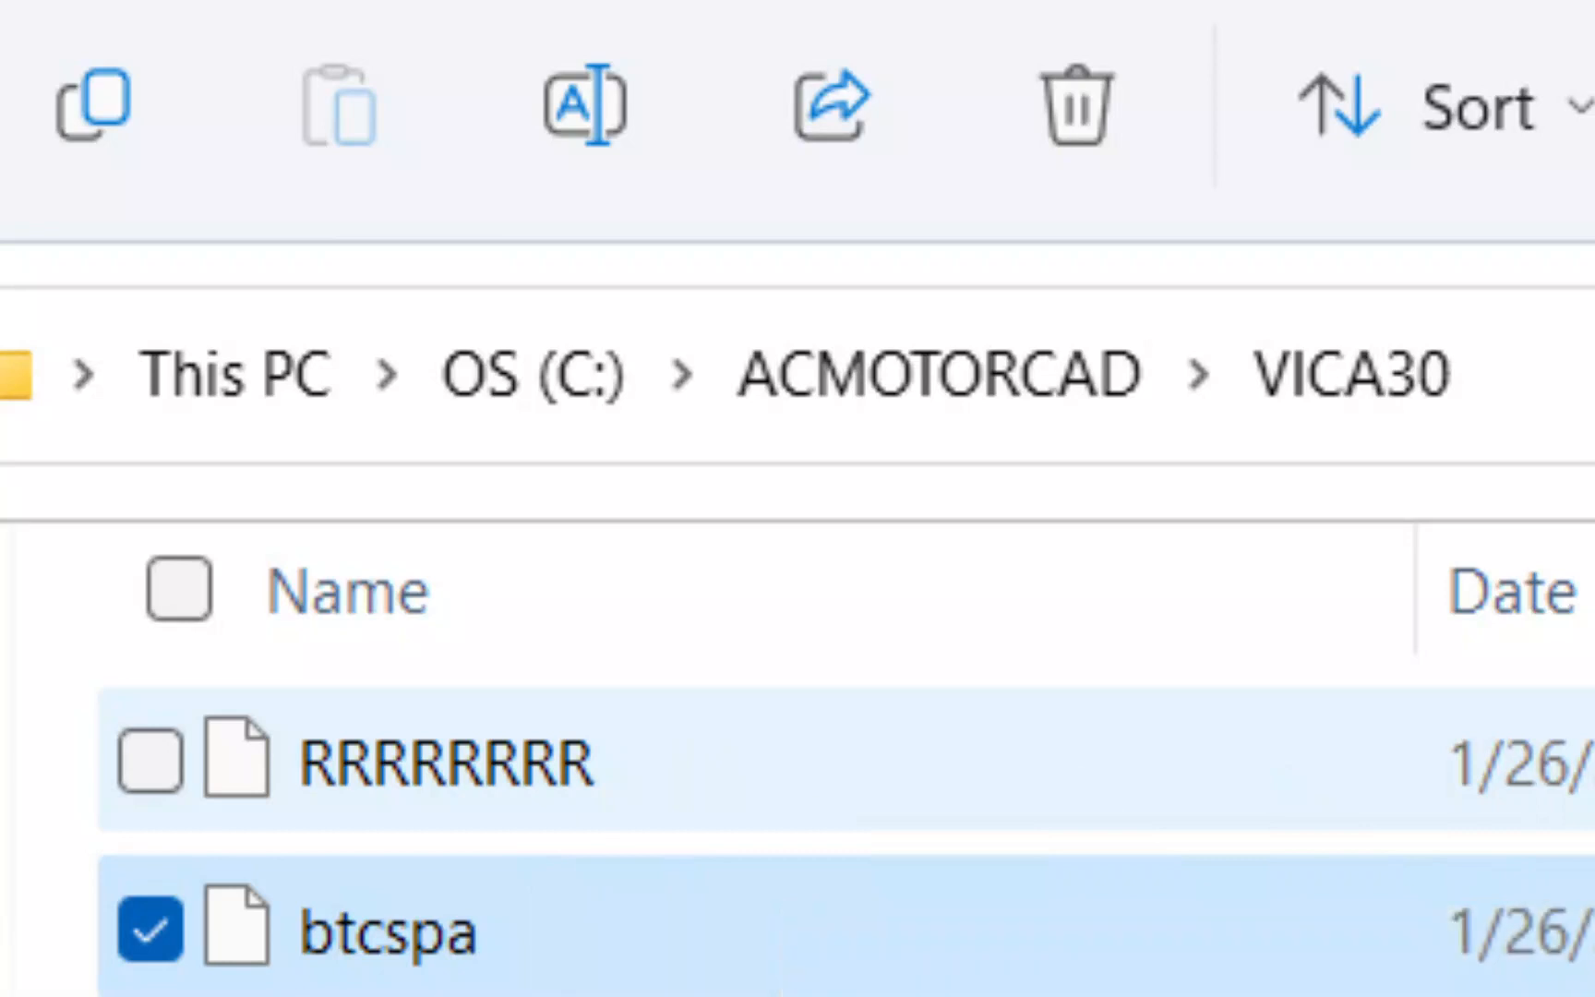
{"action": "left_click", "coordinate": [402, 752]}
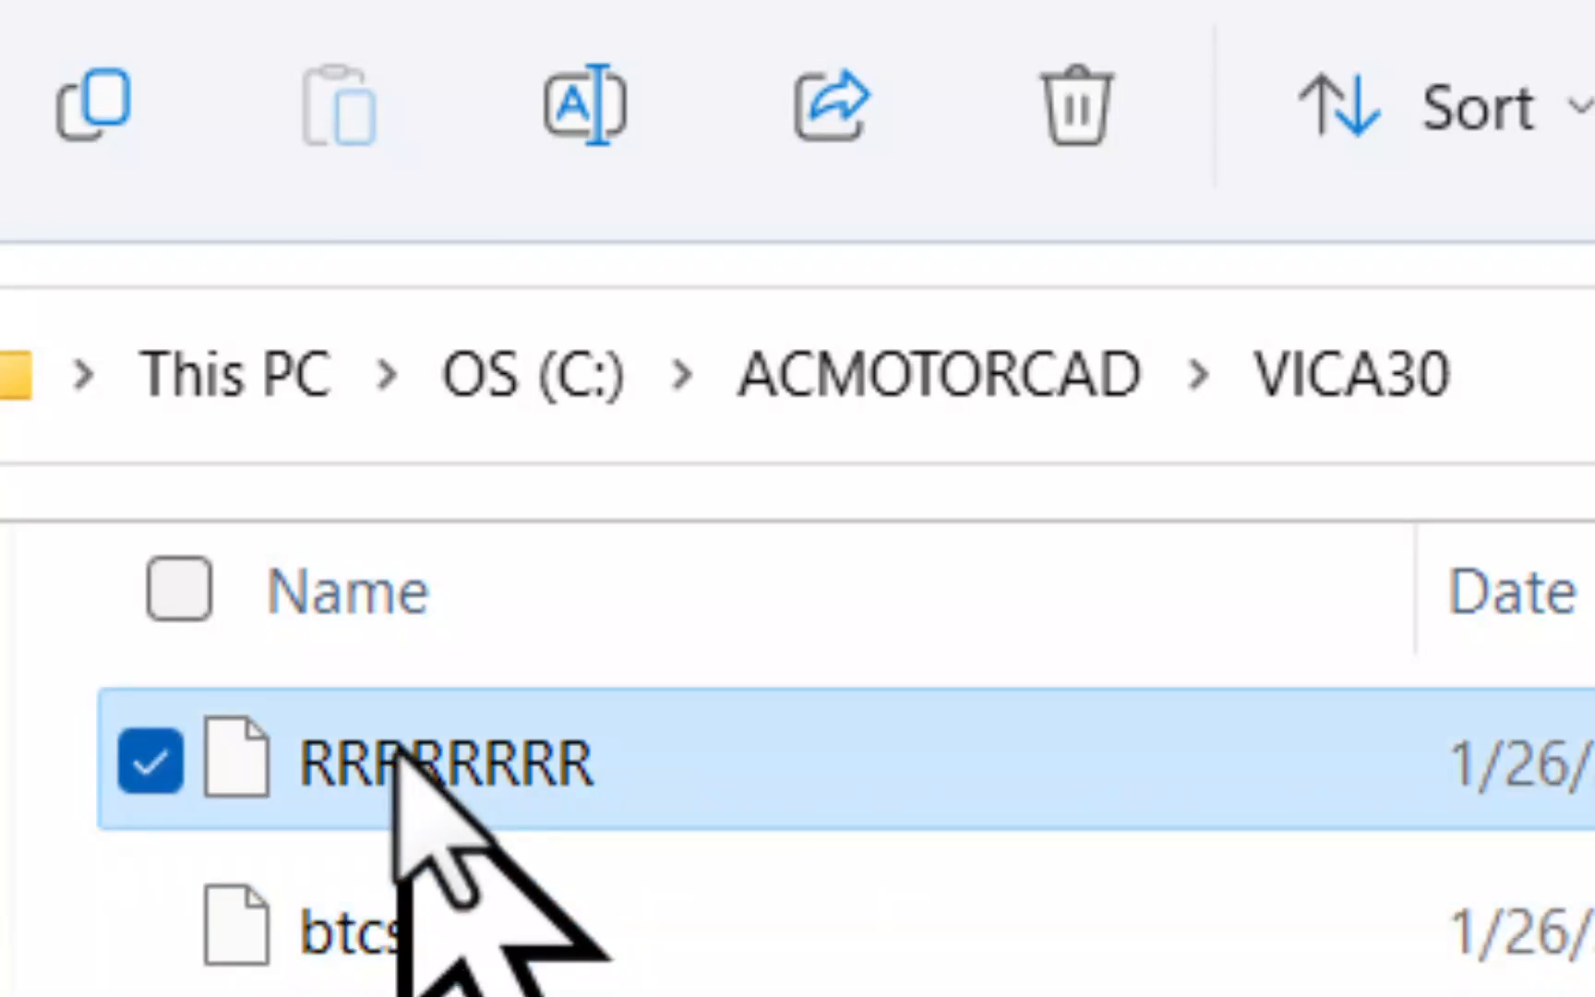
{"action": "left_click", "coordinate": [406, 755]}
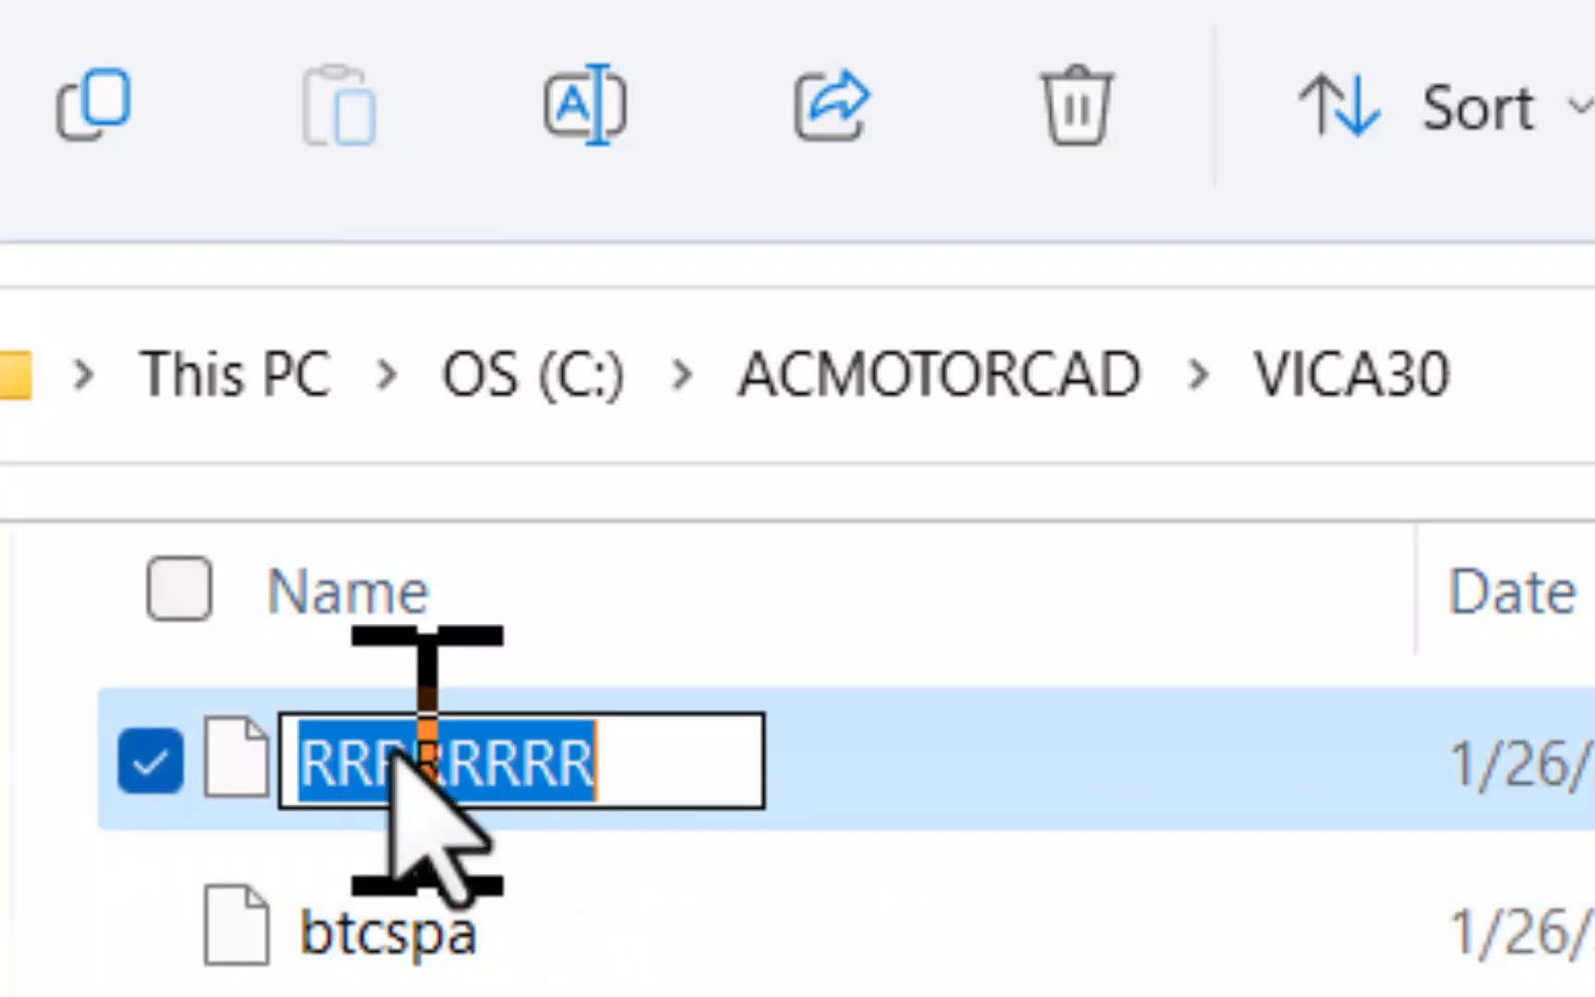
{"action": "left_click", "coordinate": [226, 780]}
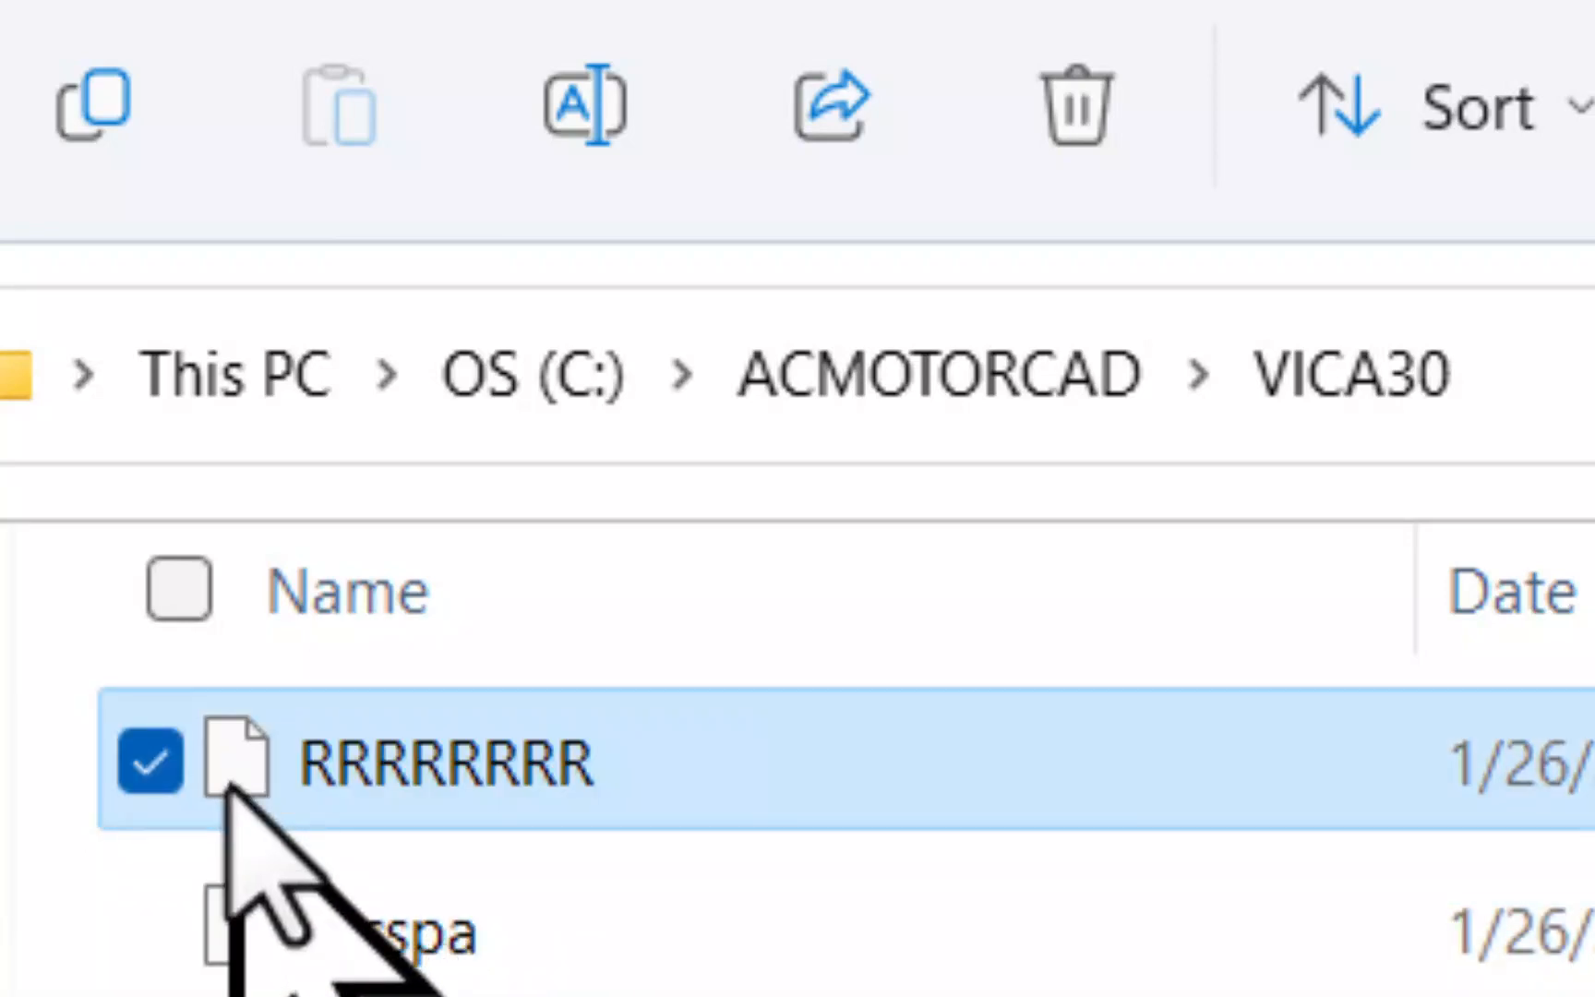
{"action": "double_click", "coordinate": [189, 753]}
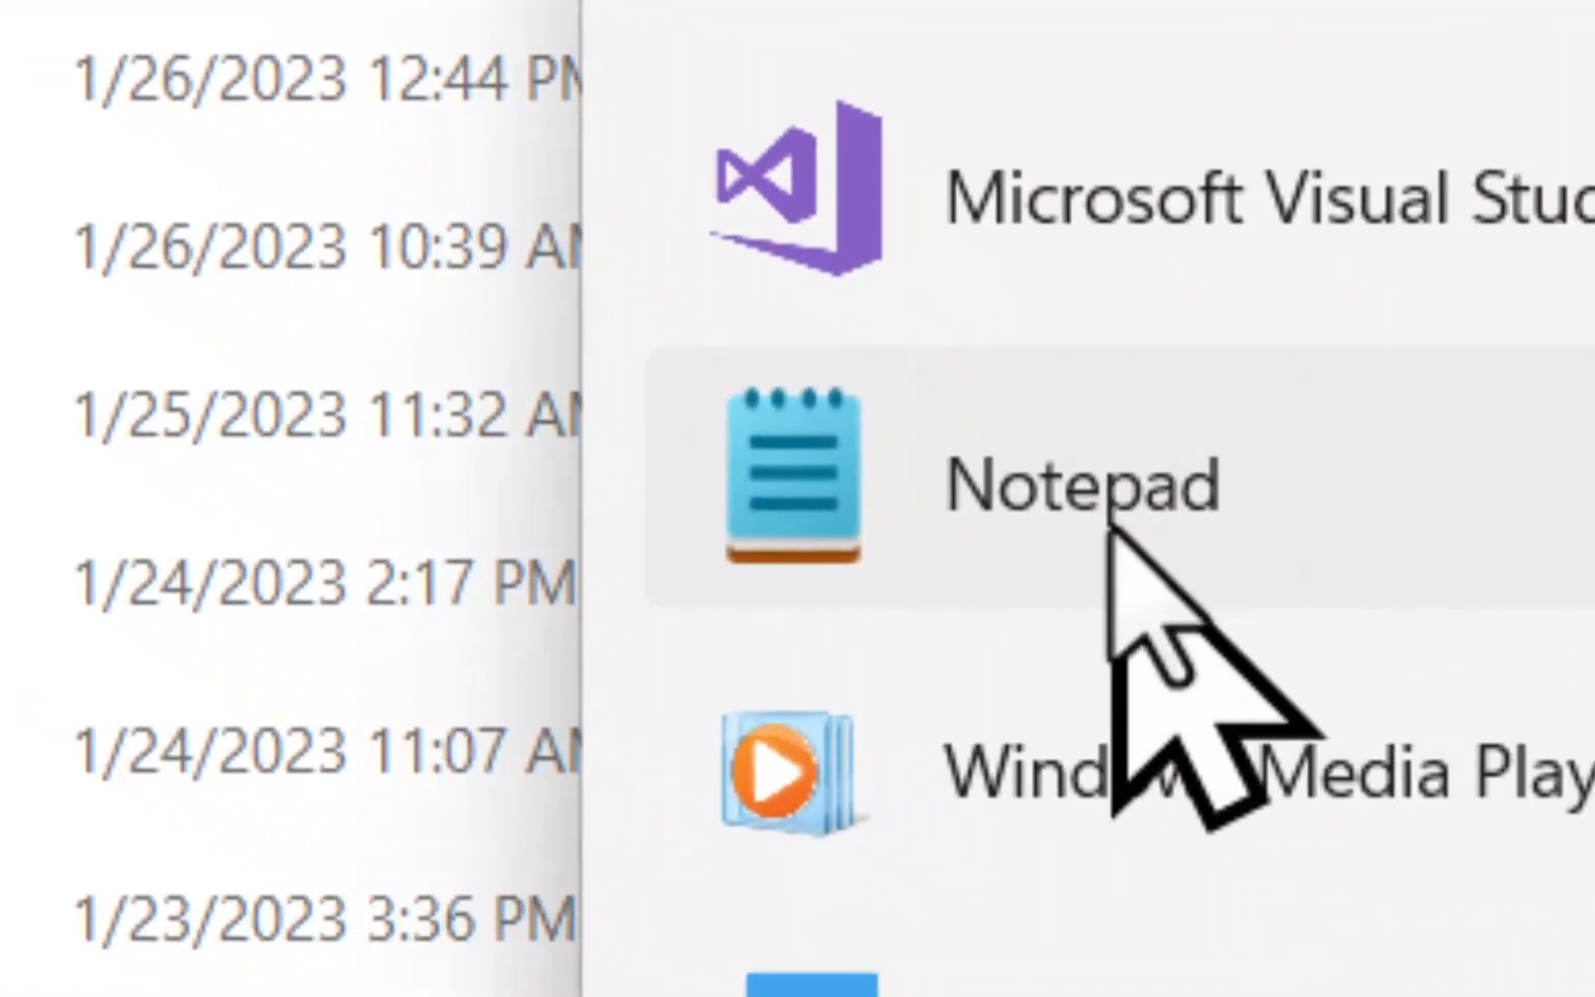
{"action": "left_click", "coordinate": [1066, 464]}
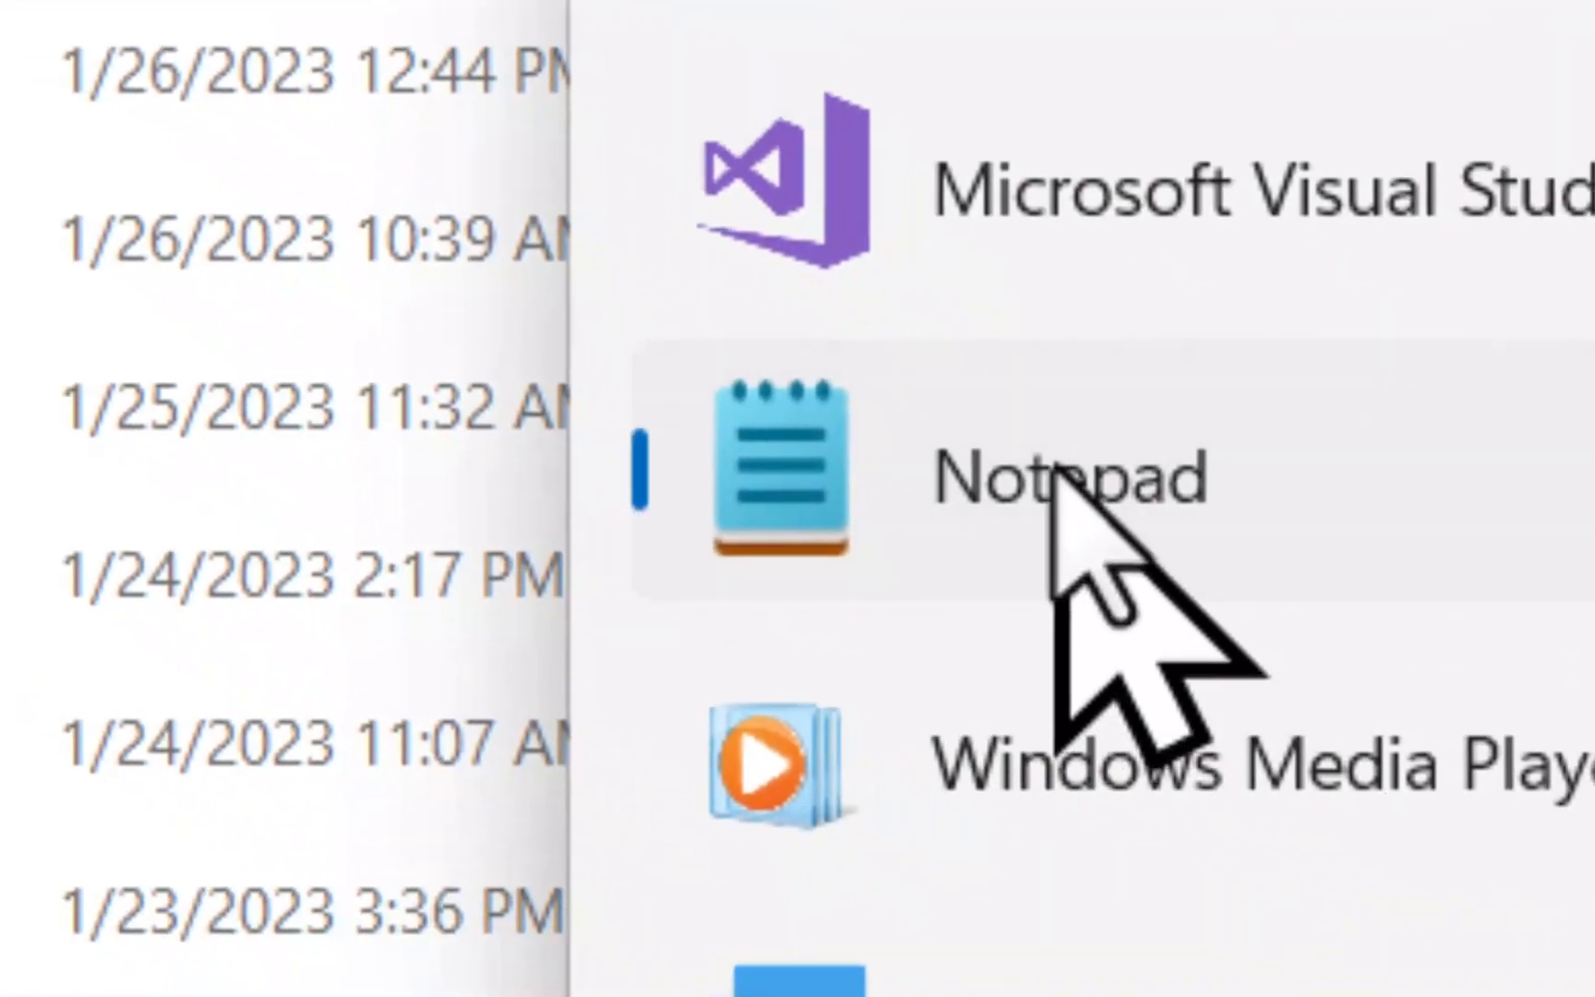
{"action": "left_click", "coordinate": [1555, 964]}
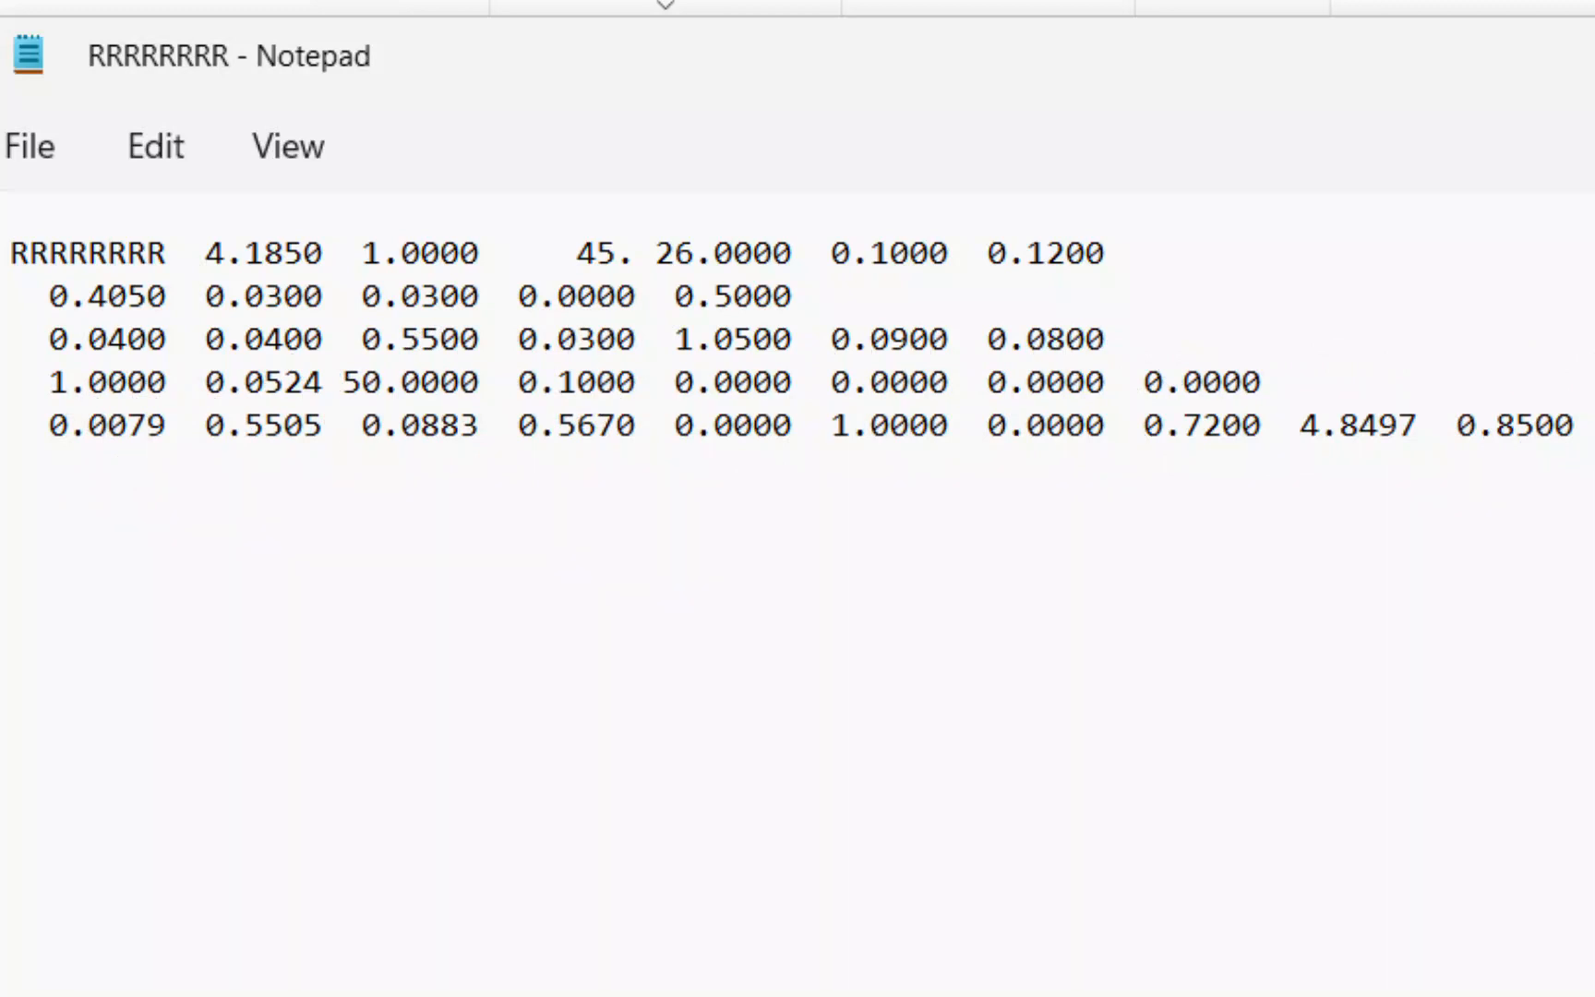
{"action": "key", "text": "alt+F4"}
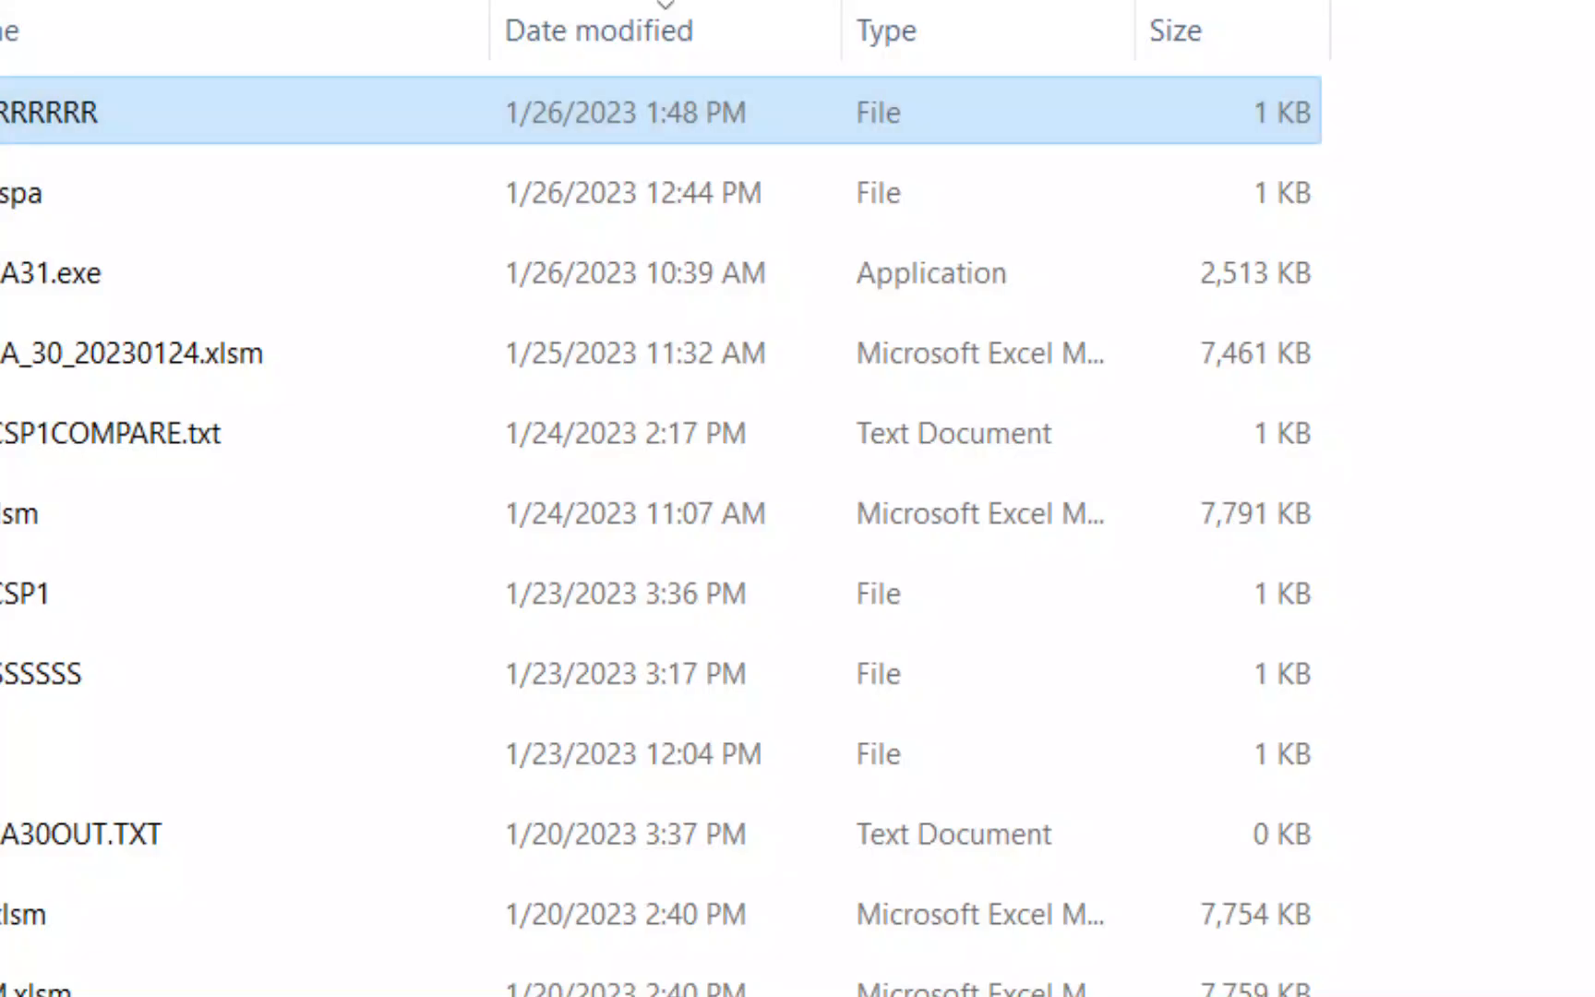